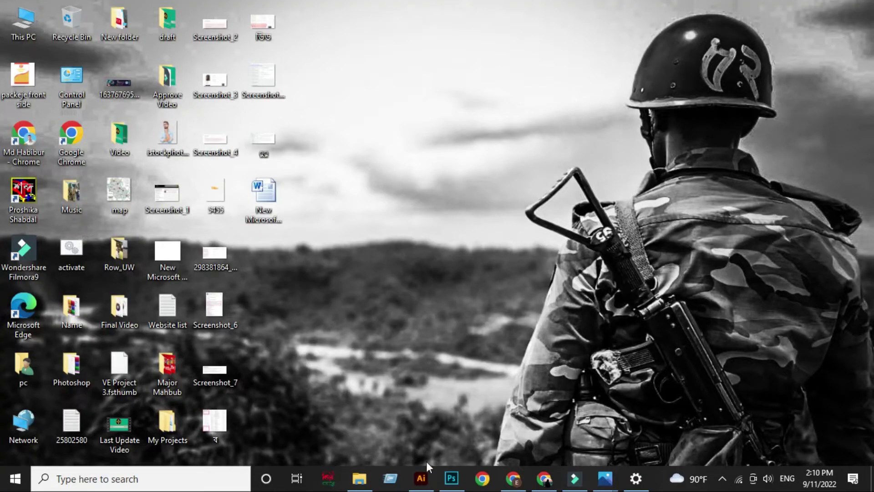
Place the word DESIGN at 72 pt on the artboard and return to the Selection tool
click(420, 478)
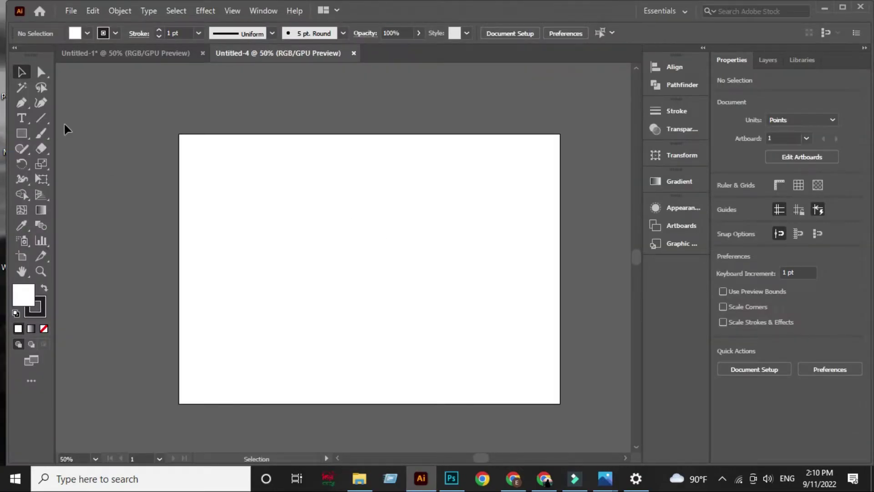
click(23, 117)
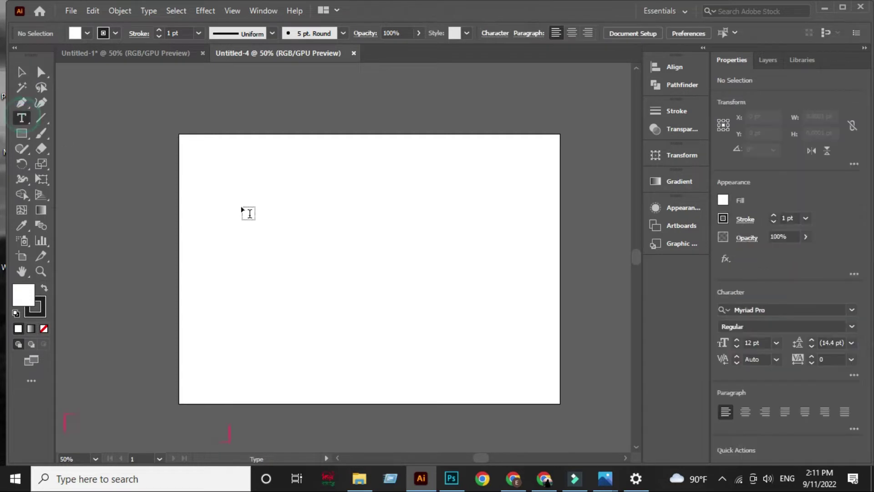
click(272, 250)
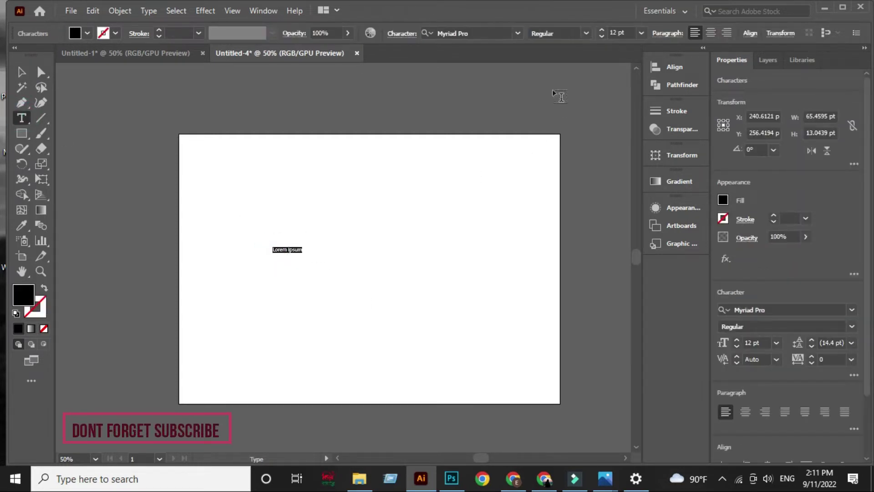
click(641, 34)
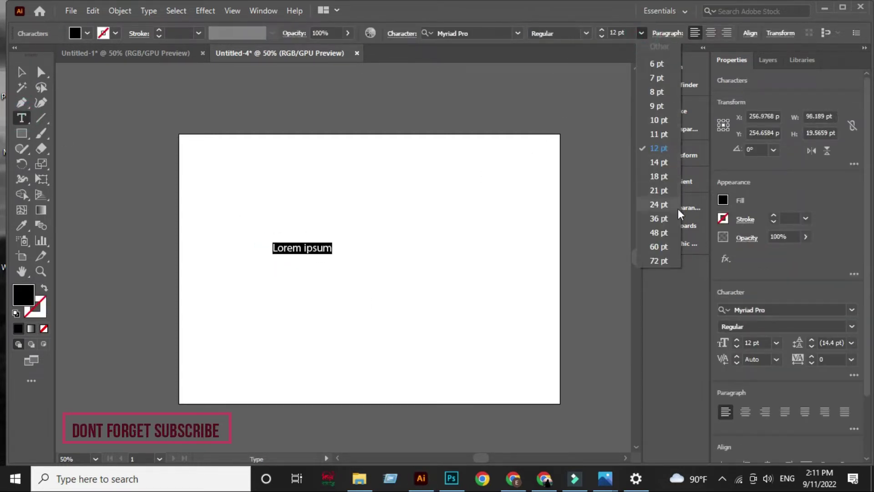
click(664, 259)
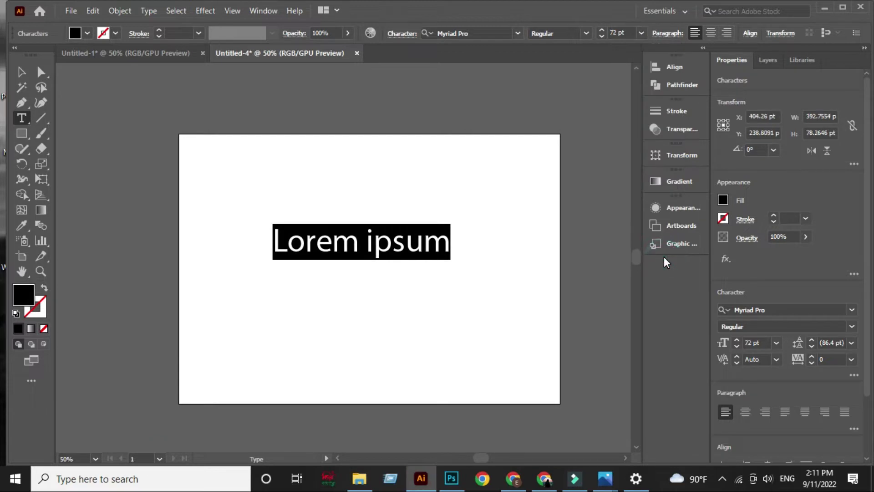
text(DE)
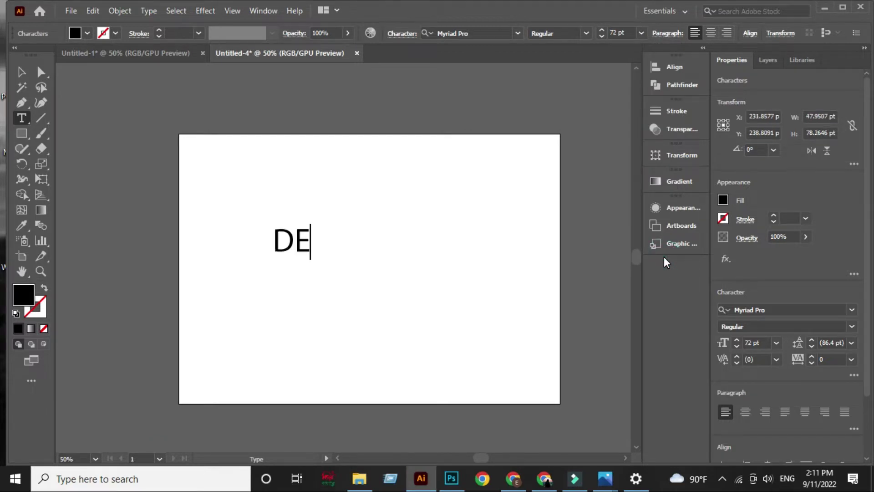
text(SIGN)
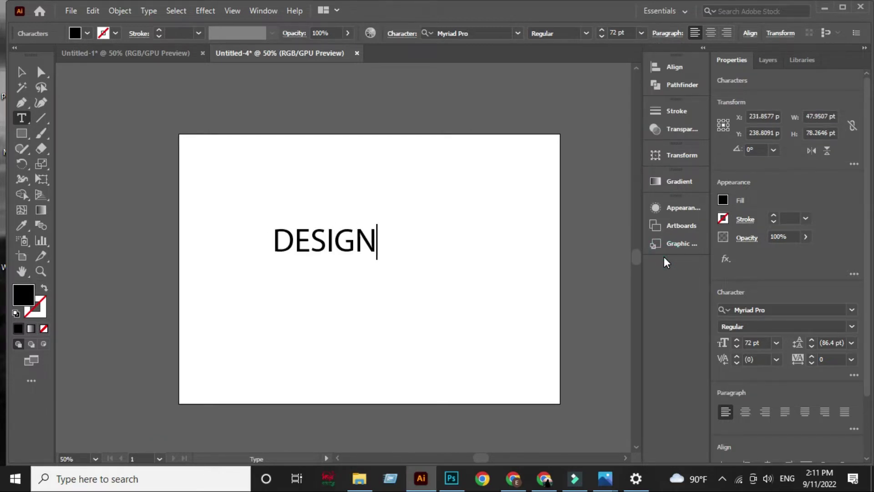
click(20, 72)
Change DESIGN to Franklin Gothic Heavy and drag its corners to scale it to about 141 pt
click(518, 33)
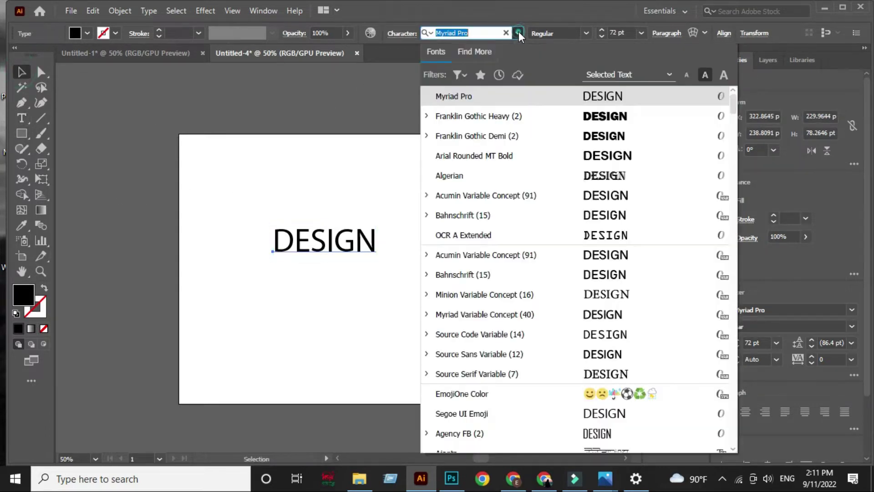
text(F)
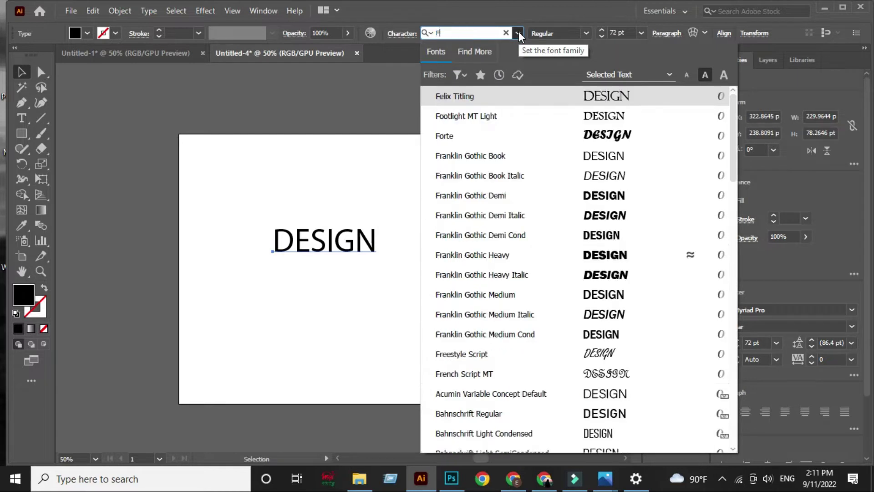
text(RA)
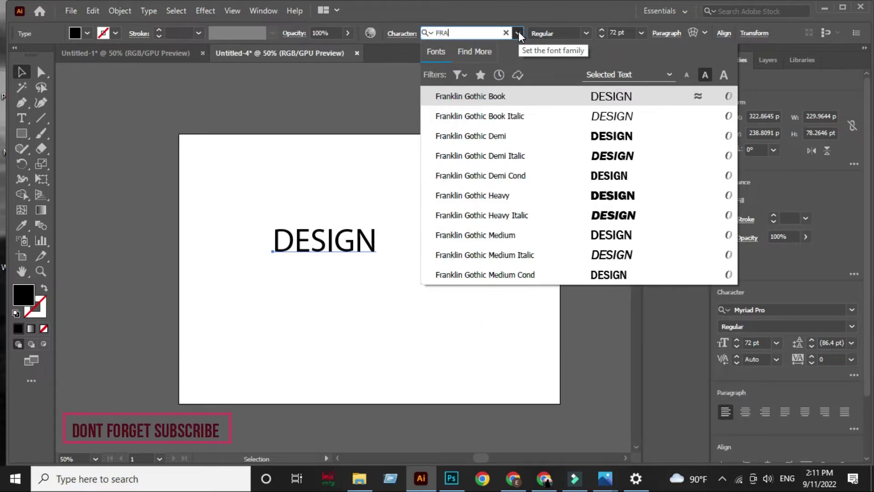
click(594, 194)
key(Escape)
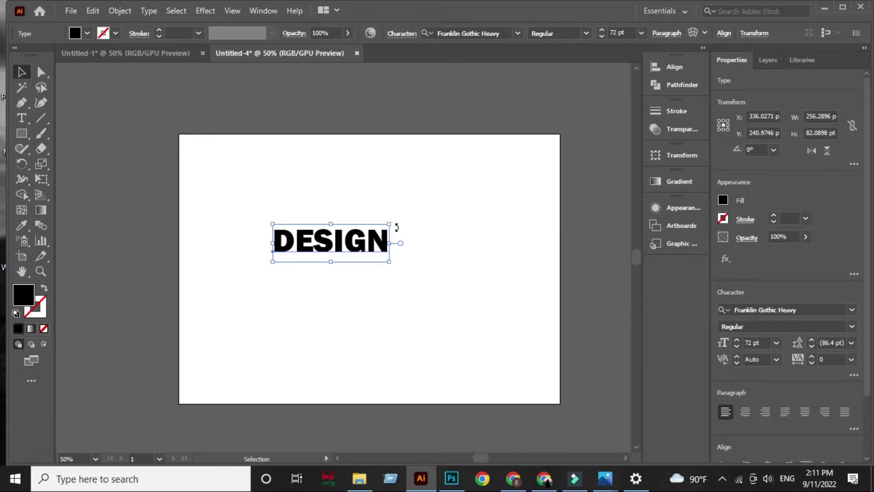
drag(390, 225, 426, 209)
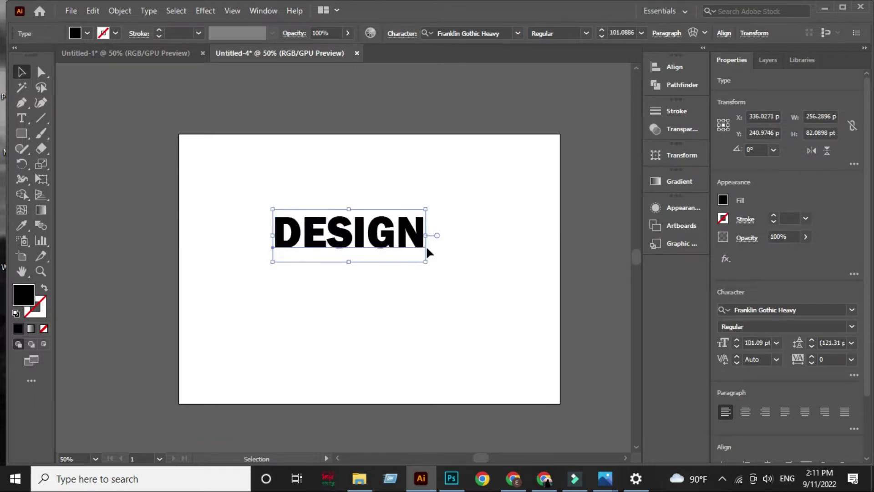
drag(426, 262, 464, 282)
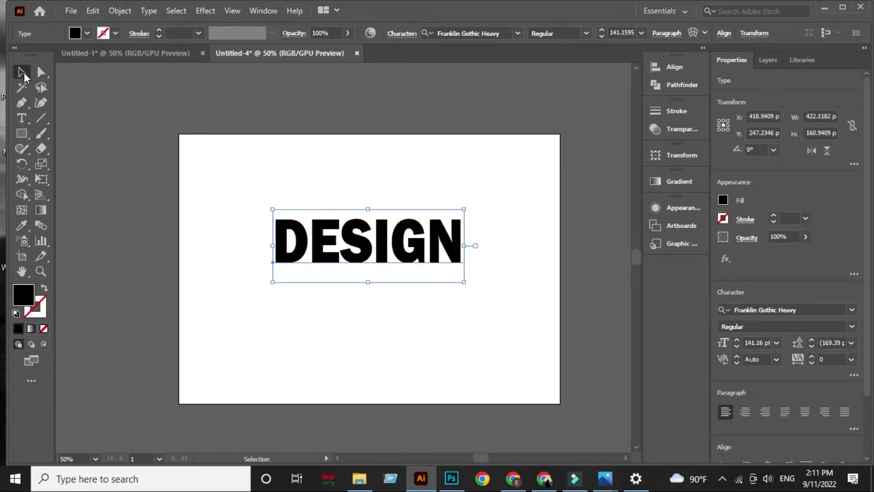
Set DESIGN's character fill colour to None
click(75, 33)
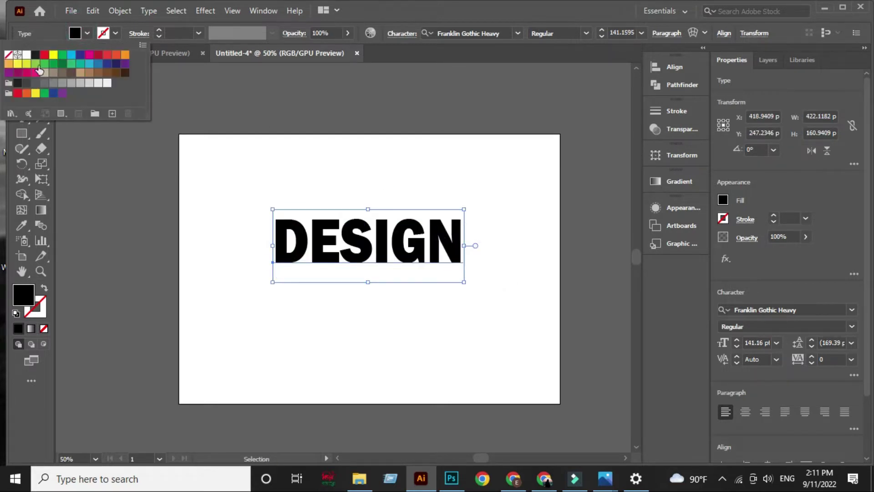
click(8, 54)
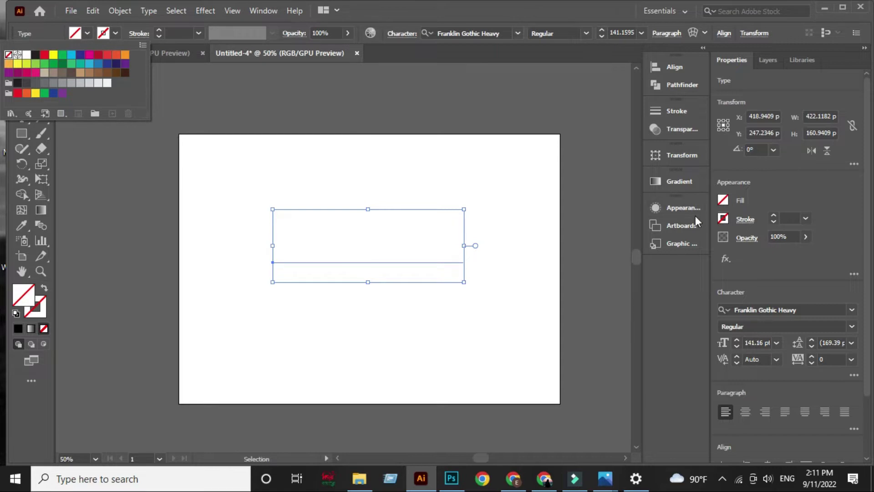
click(673, 209)
Add a new appearance fill to DESIGN and colour it cyan 03FFF8
click(673, 208)
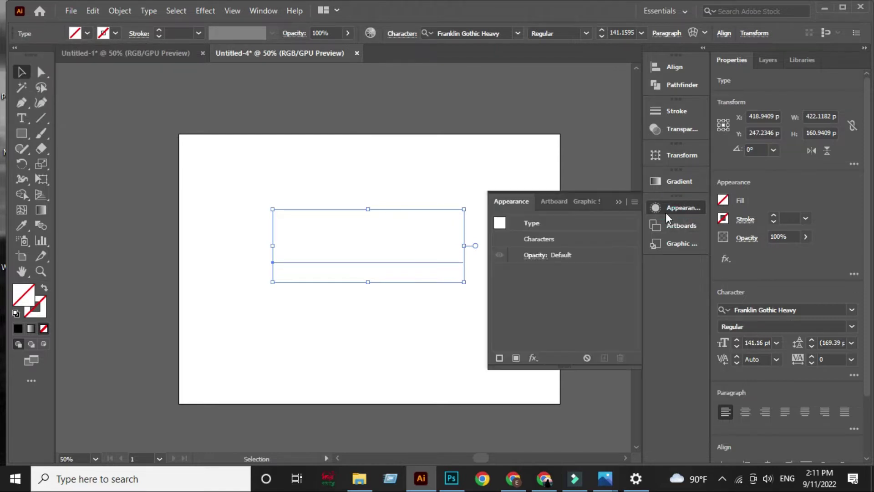
click(517, 359)
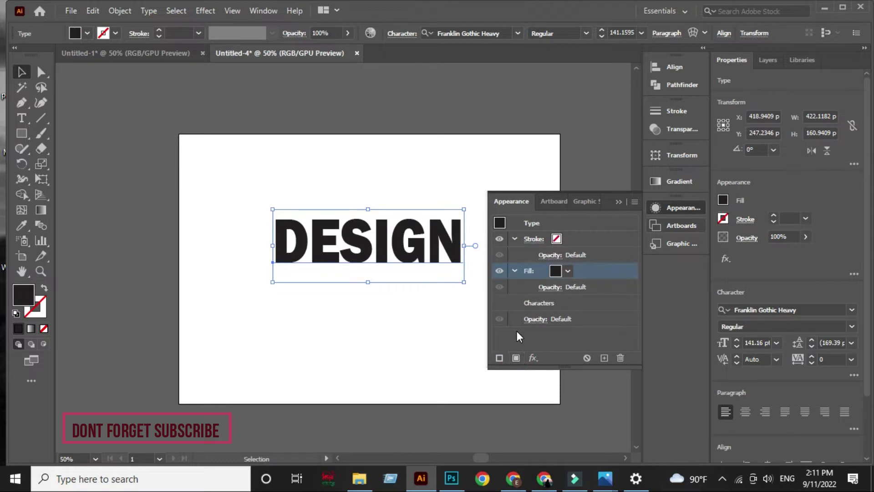
click(554, 272)
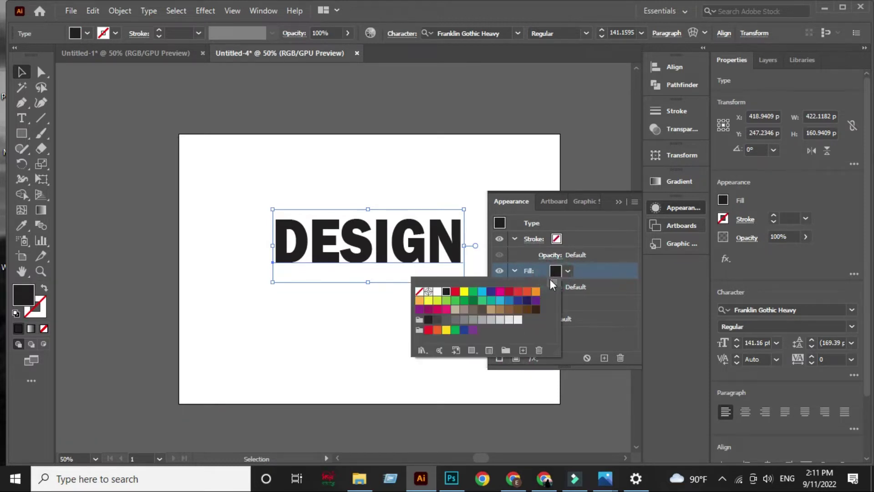
double_click(24, 298)
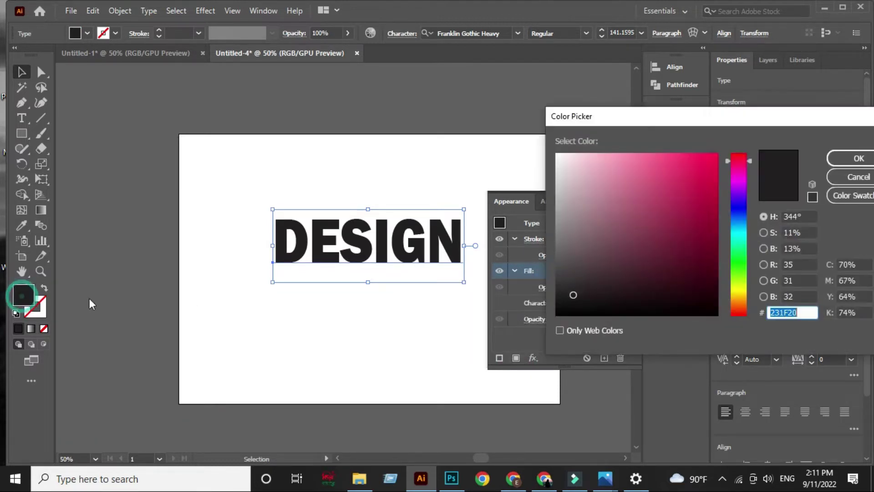
click(745, 235)
mouse_move(681, 216)
mouse_down()
mouse_move(695, 171)
mouse_move(717, 149)
mouse_up()
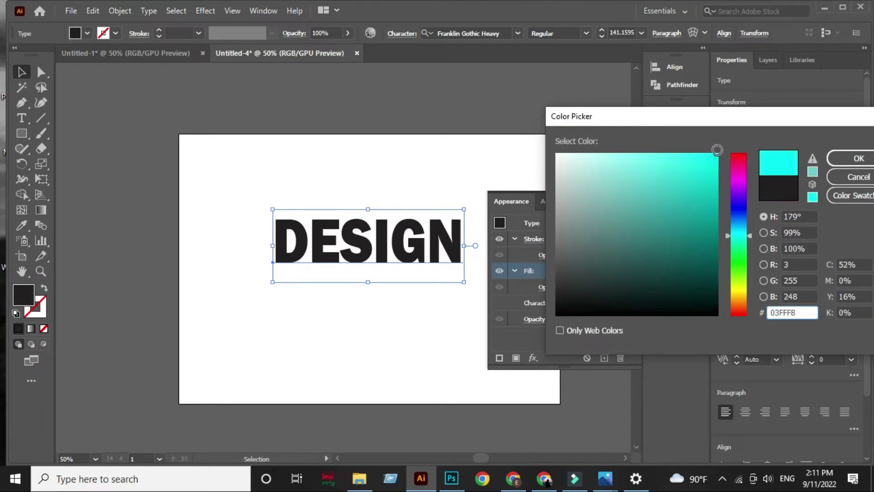
click(842, 159)
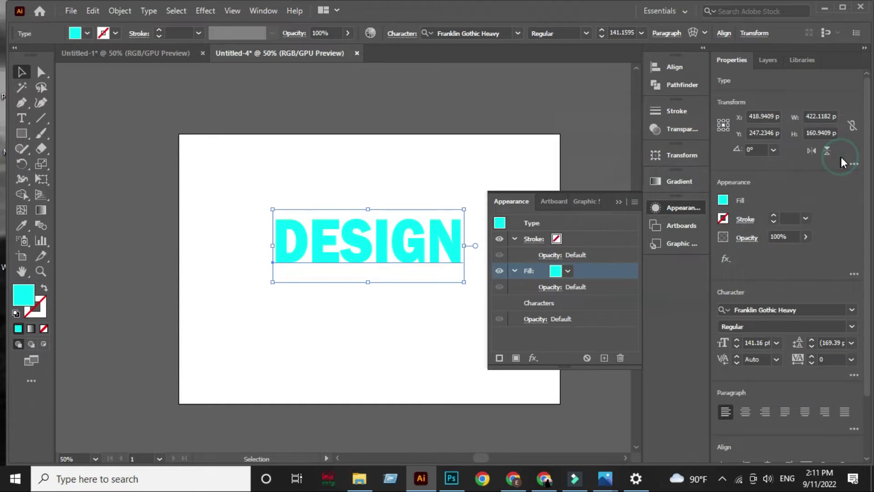
Duplicate the cyan fill and recolour the lower copy dark teal 159B94
click(603, 355)
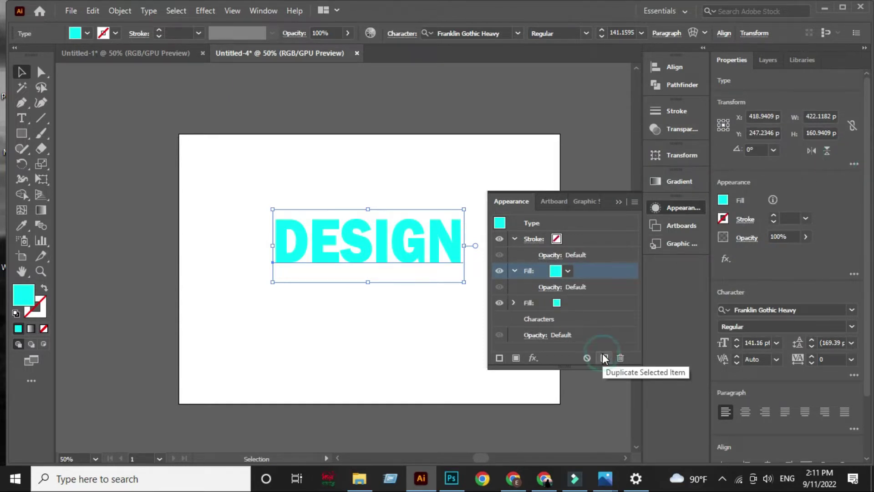
click(560, 302)
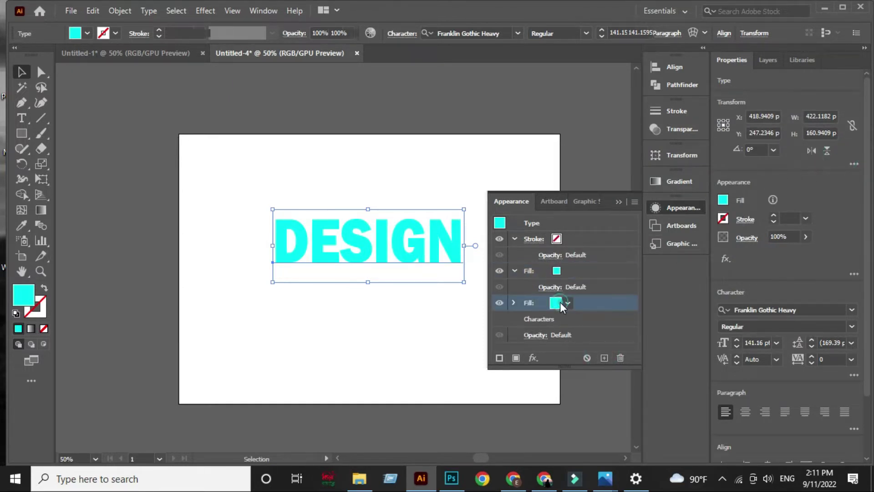
double_click(26, 303)
click(710, 221)
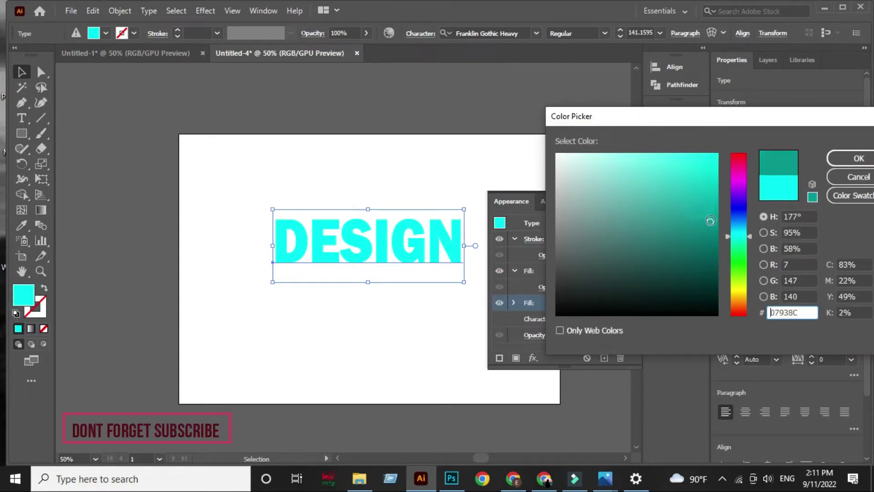
mouse_move(710, 220)
mouse_down()
mouse_move(718, 215)
mouse_move(697, 214)
mouse_up()
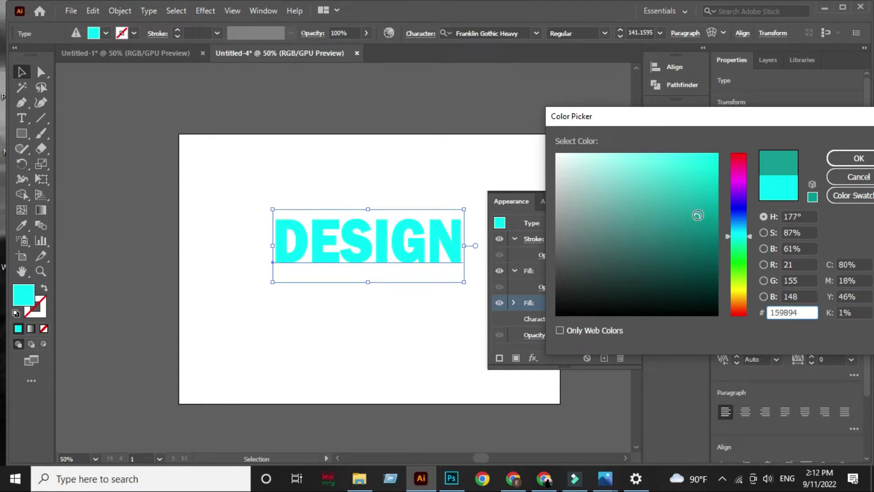
click(862, 158)
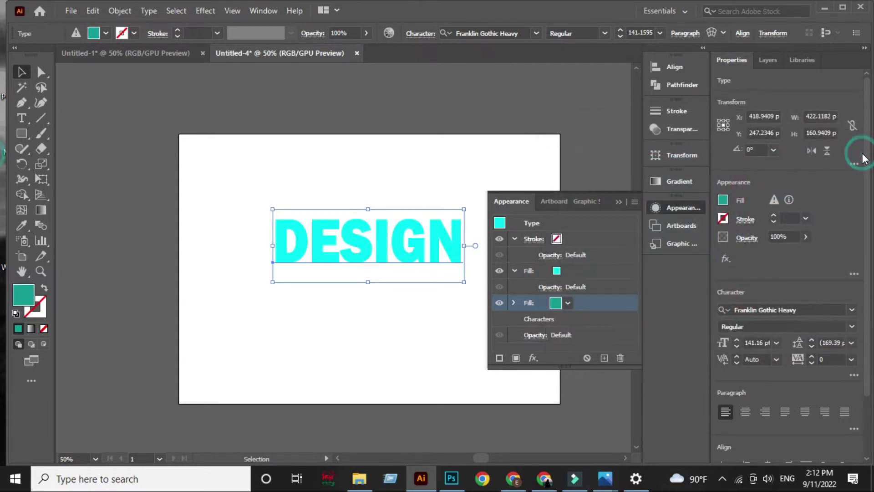
Apply a Transform effect to the teal fill: 0.3 pt horizontal and vertical moves, 50 copies
click(532, 358)
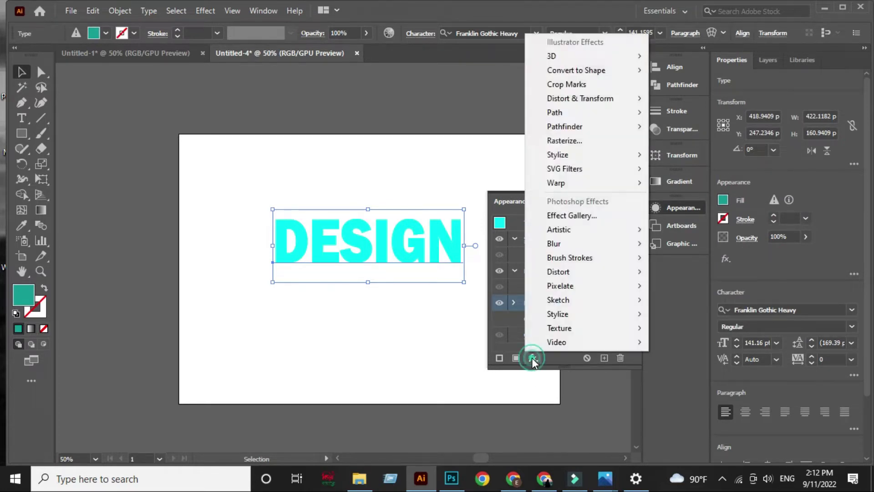
mouse_move(580, 99)
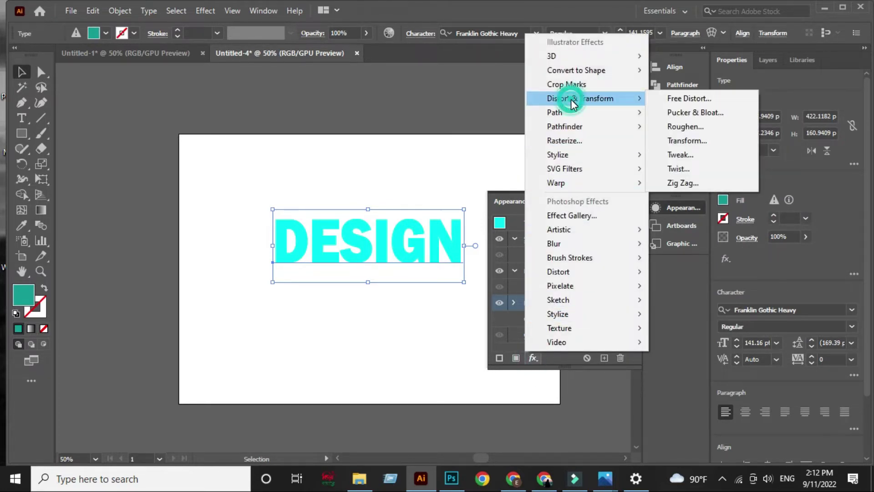
click(679, 138)
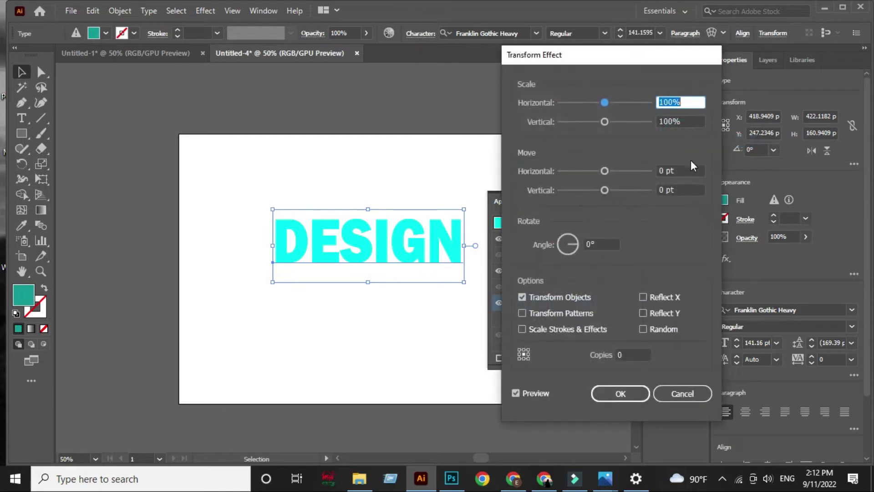
click(685, 171)
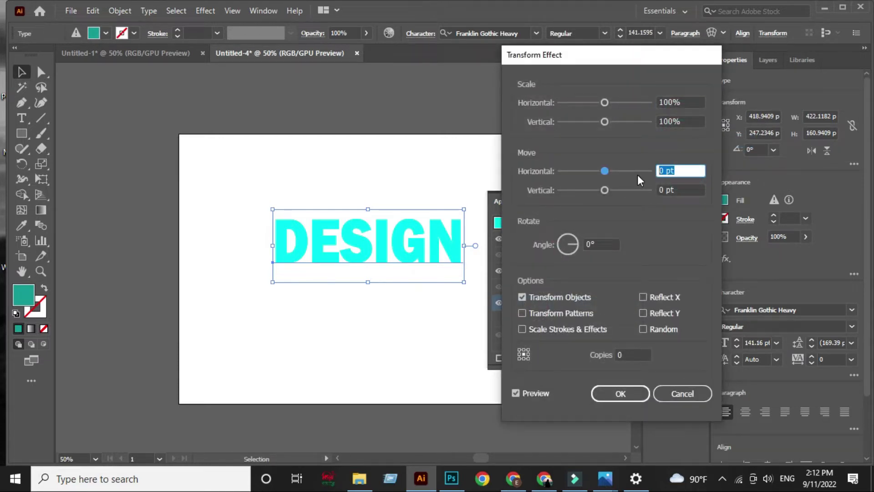
text(0.3)
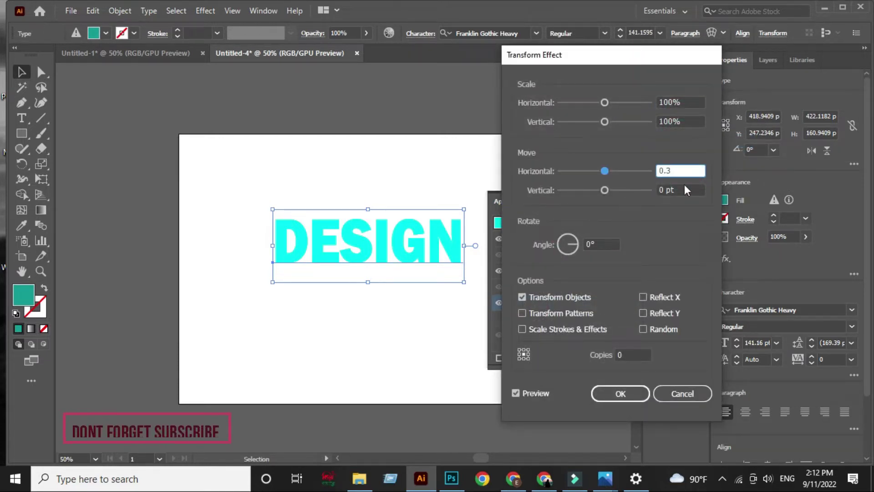
click(685, 190)
text(0.3)
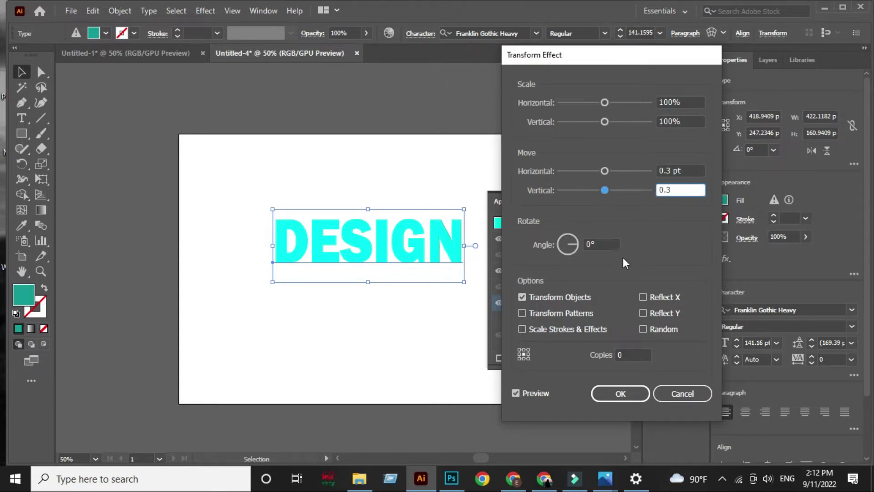
click(627, 354)
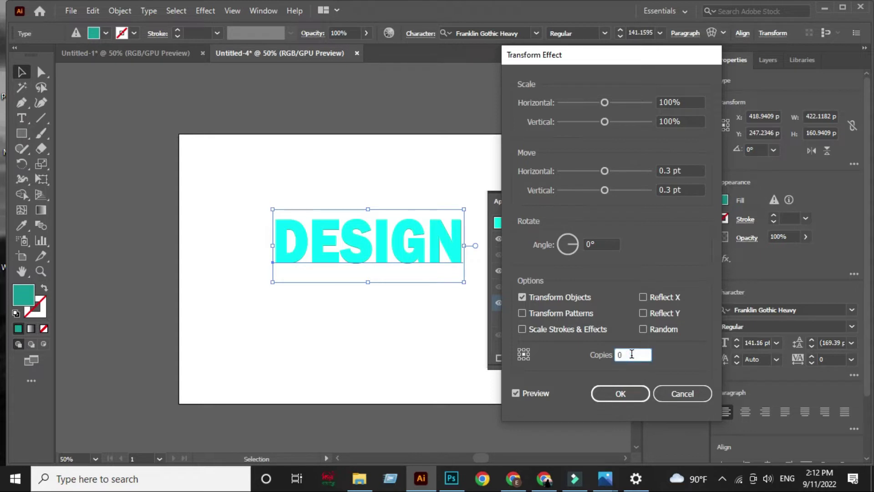
text(23)
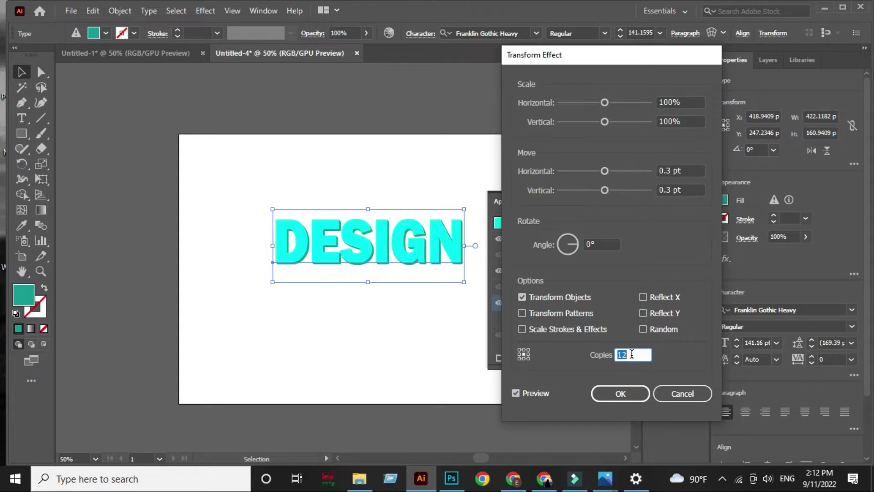
key(Up)
key(Up)
key(Up)
key(Up)
key(Up)
key(Up)
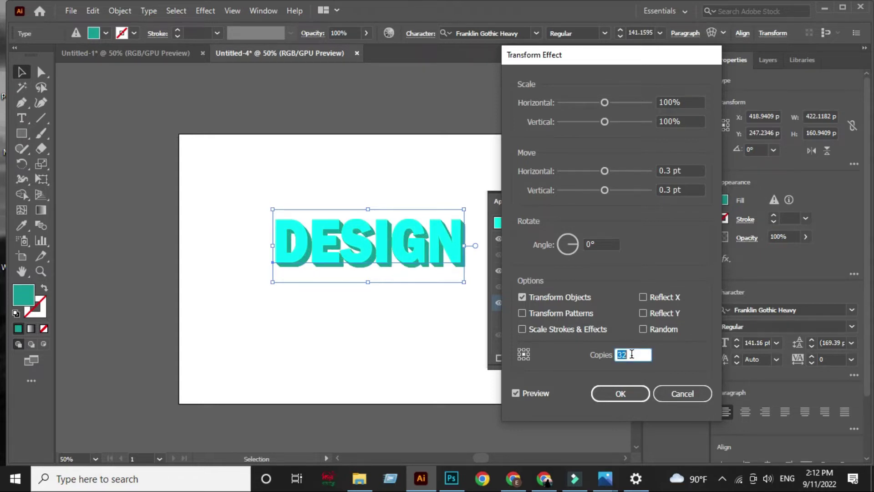
key(Up)
key(Up)
key(Up)
key(Up)
key(Up)
key(Up)
key(Up)
key(Up)
key(Up)
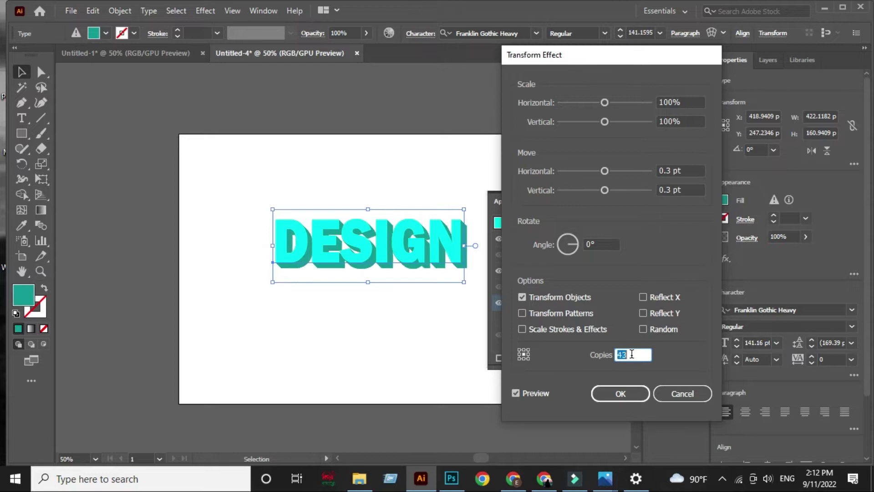
key(Up)
key(Up)
key(Up)
key(Up)
key(Up)
key(Up)
key(Up)
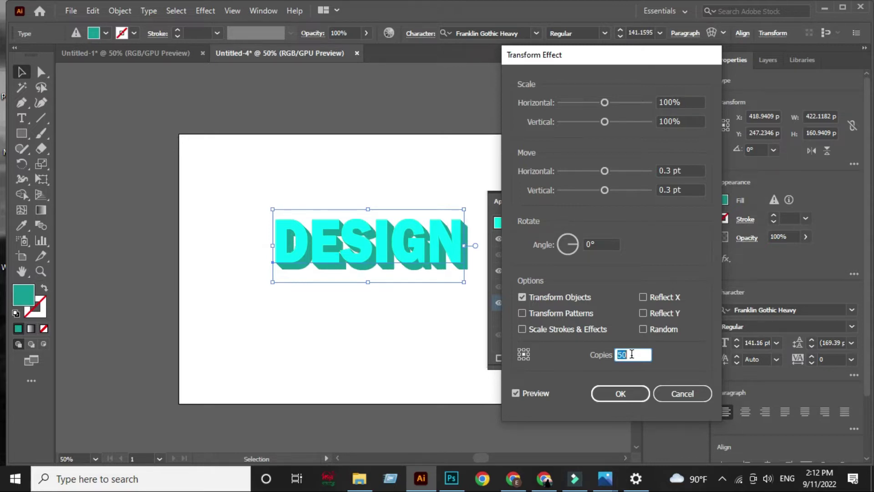
click(622, 389)
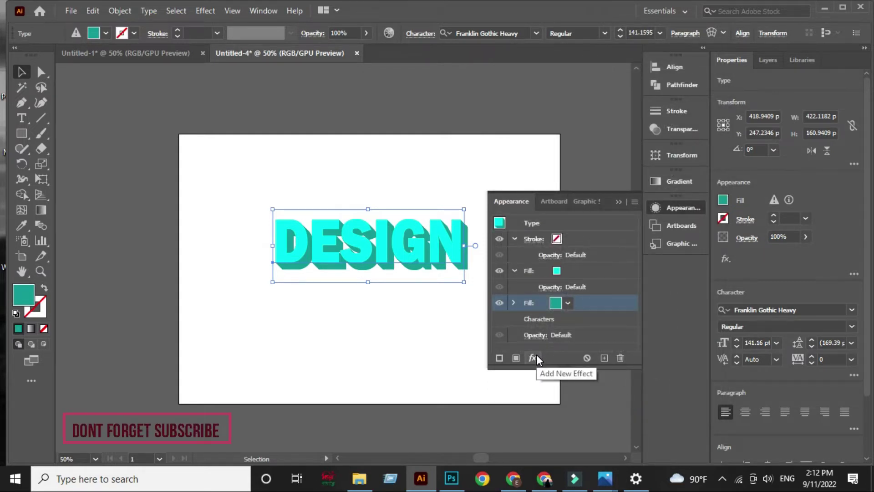
Add a Multiply drop shadow with 10 pt X/Y offsets, 4 pt blur and 80% opacity
click(533, 358)
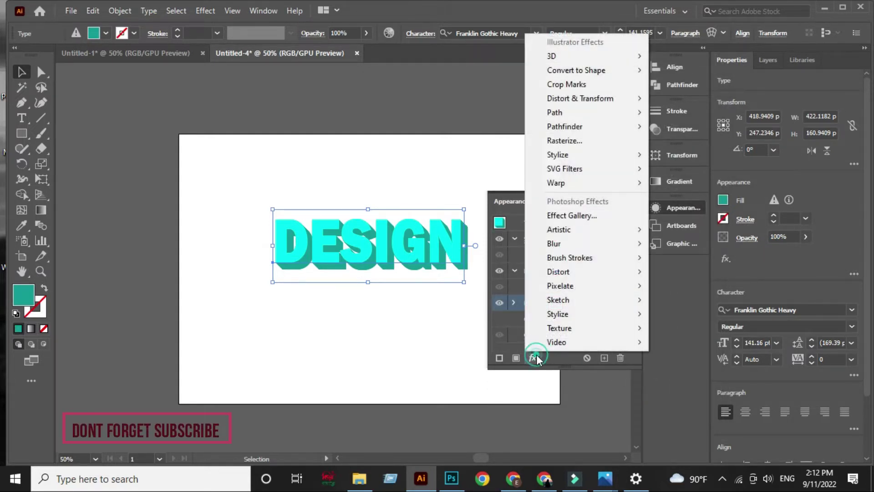
click(560, 154)
click(674, 155)
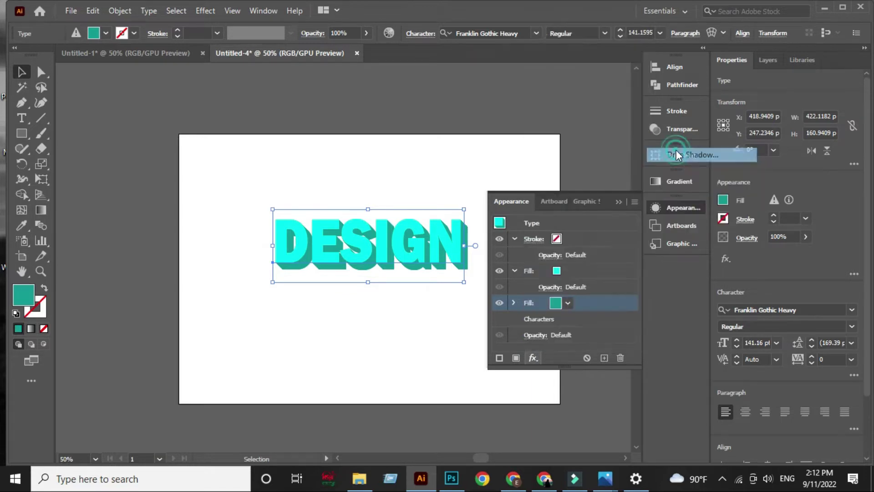
click(623, 194)
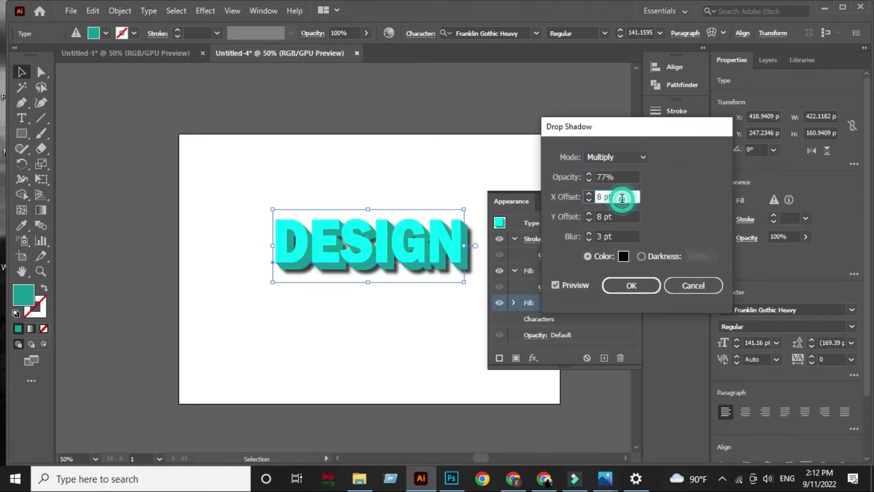
key(Up)
key(Up)
click(622, 217)
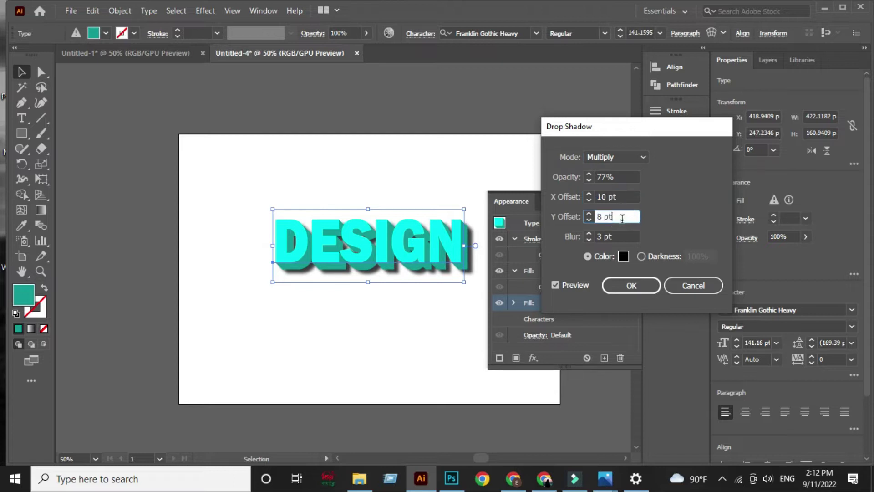
key(Up)
key(Up)
key(Up)
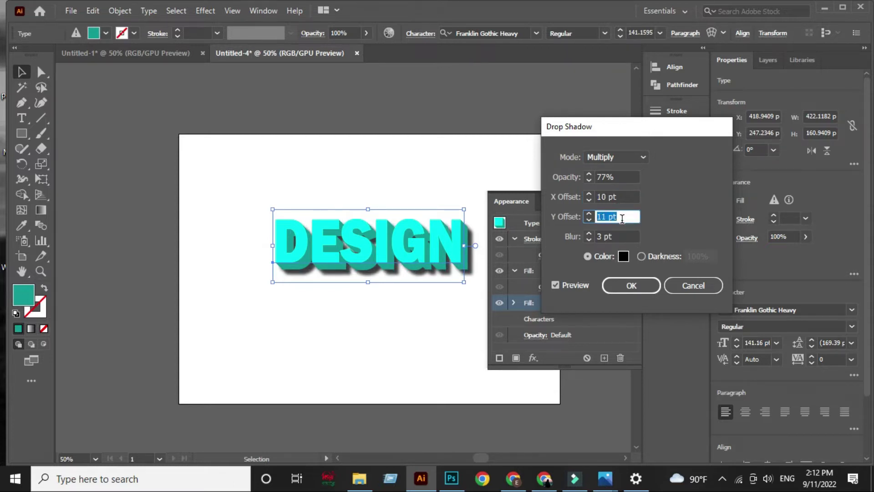
key(Down)
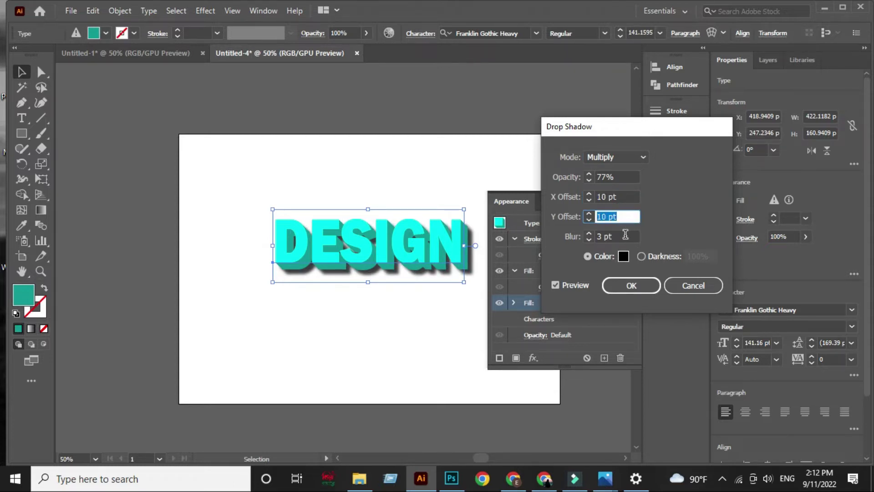
click(625, 235)
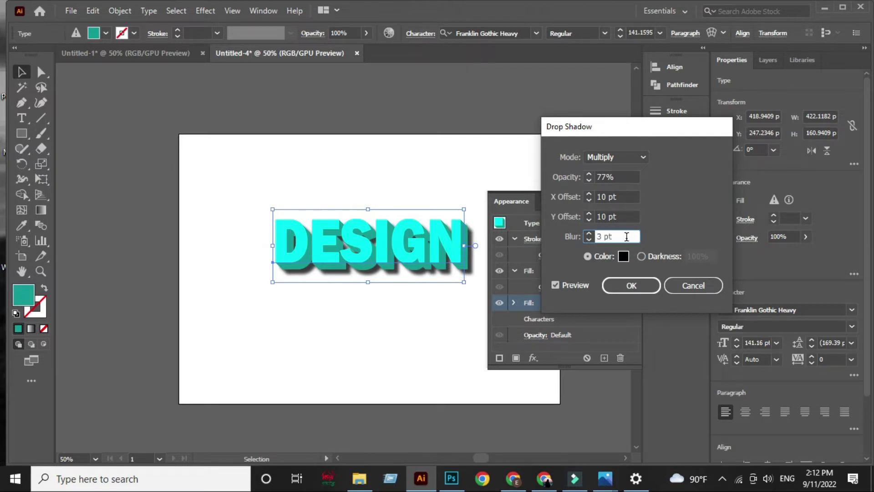
key(Up)
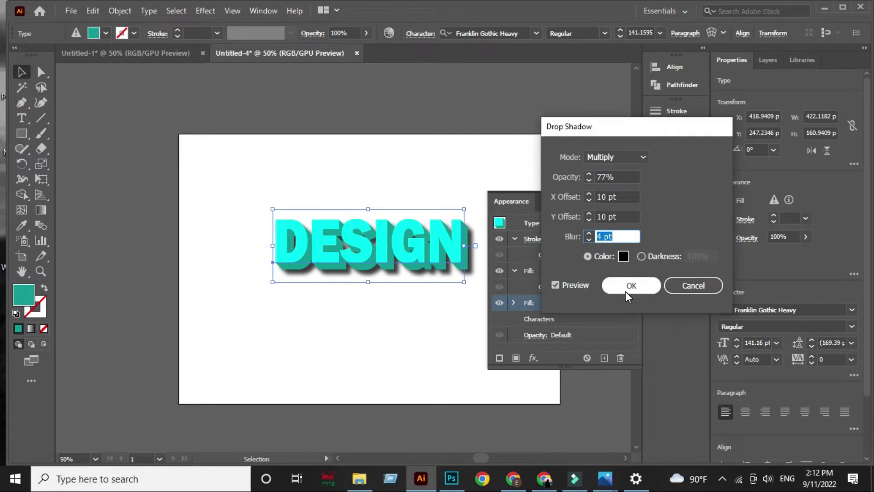
click(617, 177)
key(Up)
key(Up)
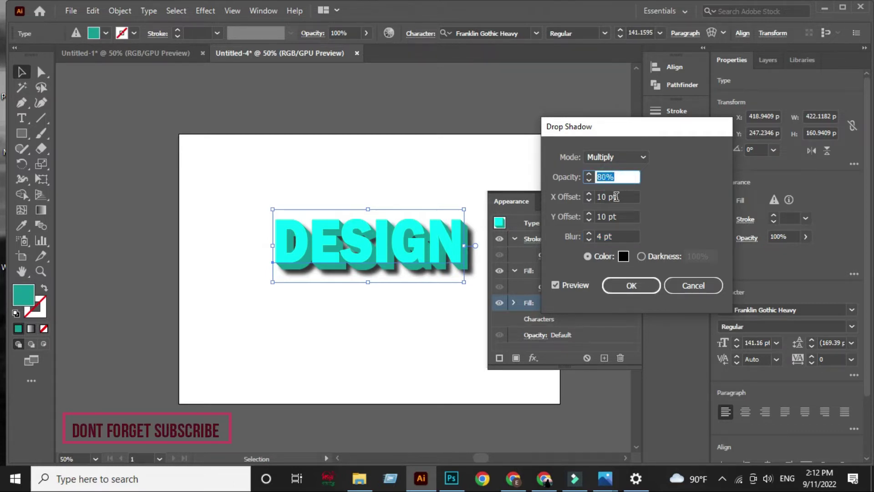
click(616, 198)
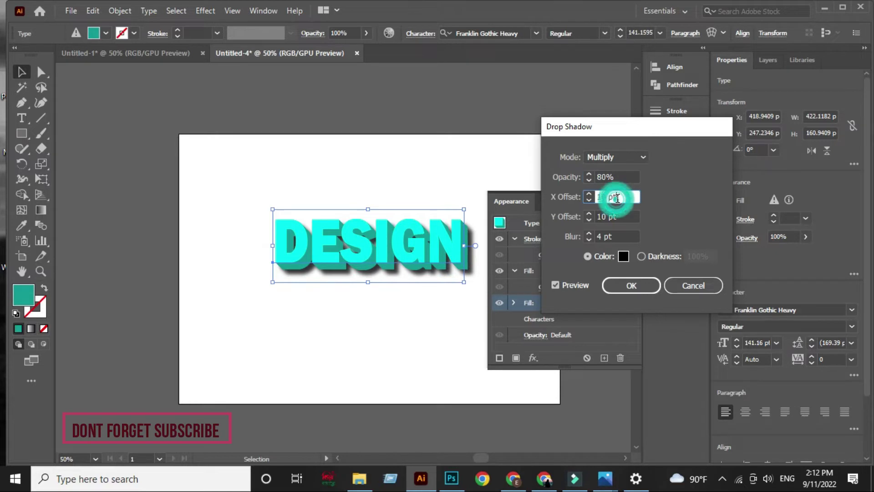
click(632, 285)
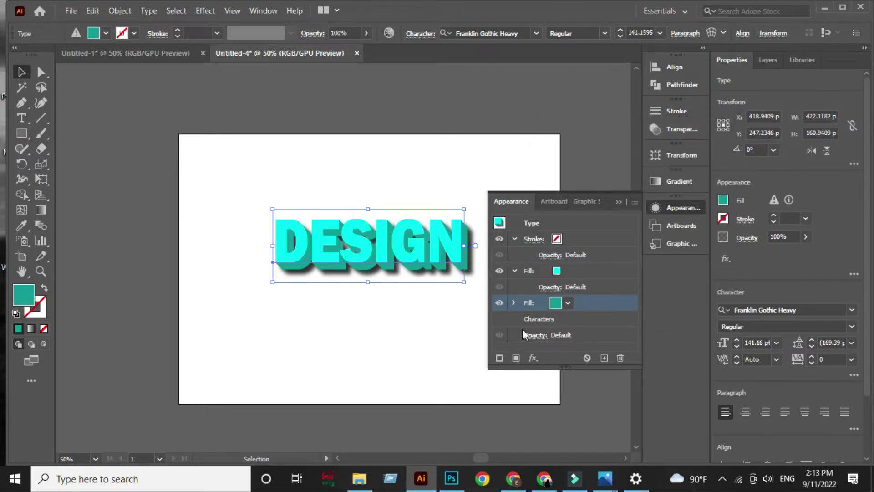
Add a white 4 pt stroke to the DESIGN text
click(555, 239)
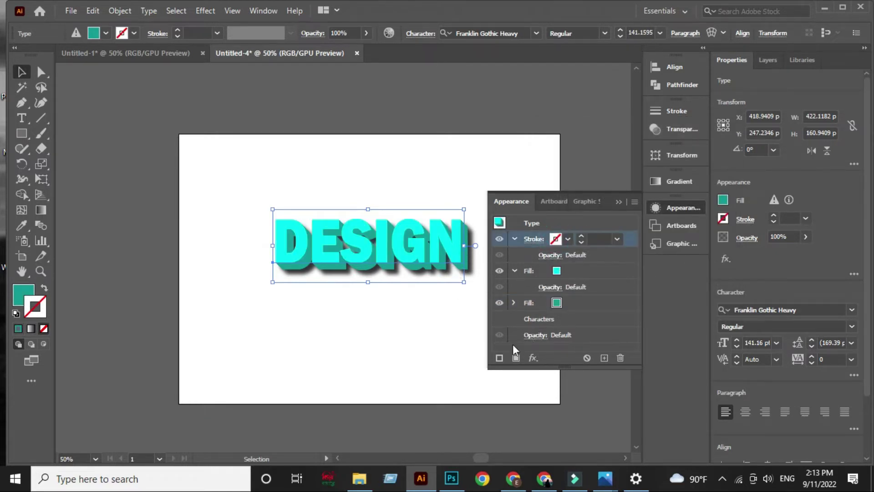
click(499, 358)
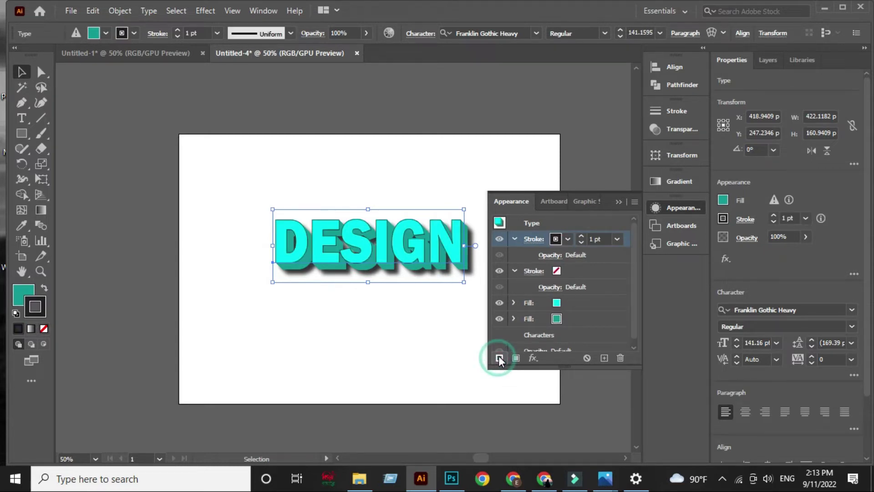
click(554, 240)
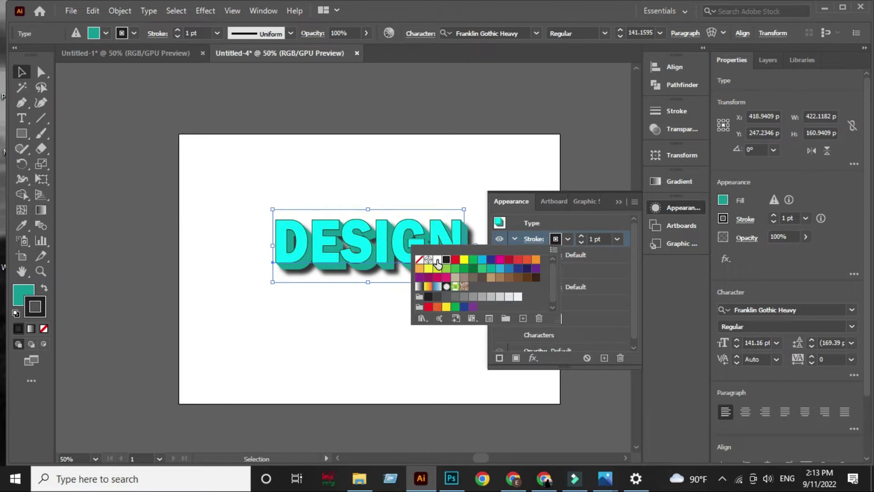
click(437, 261)
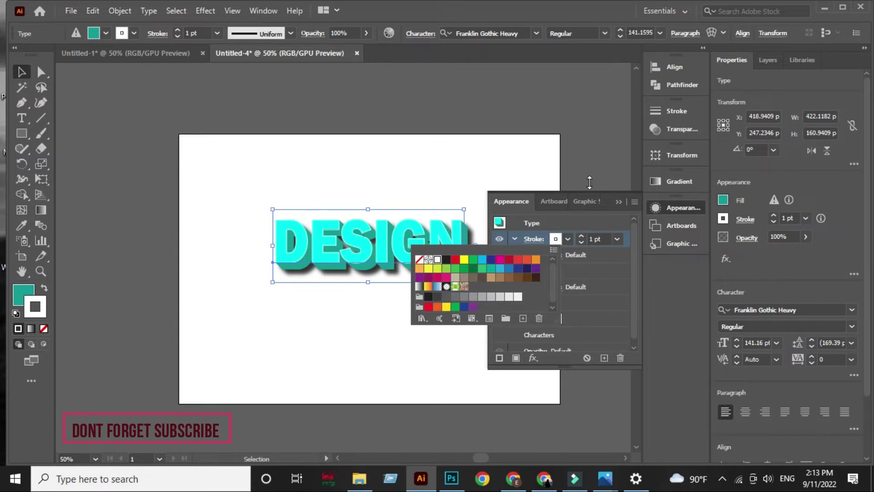
click(603, 229)
text(2)
key(Return)
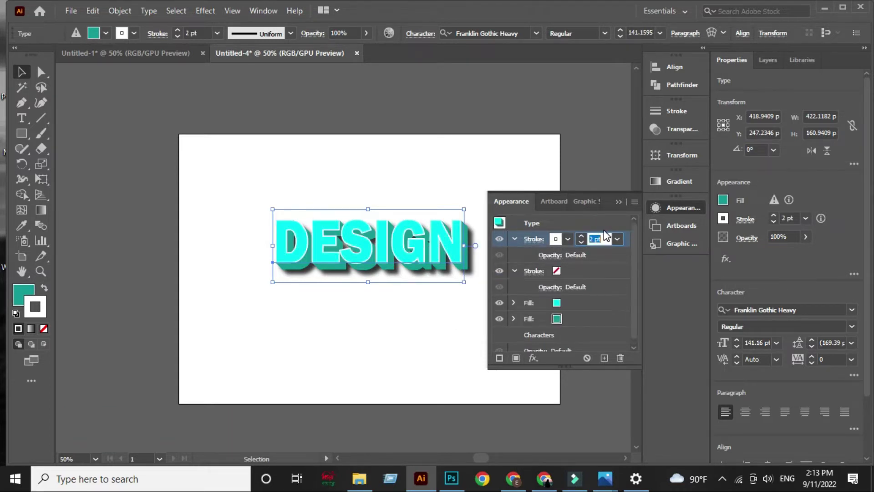
text(5)
key(Return)
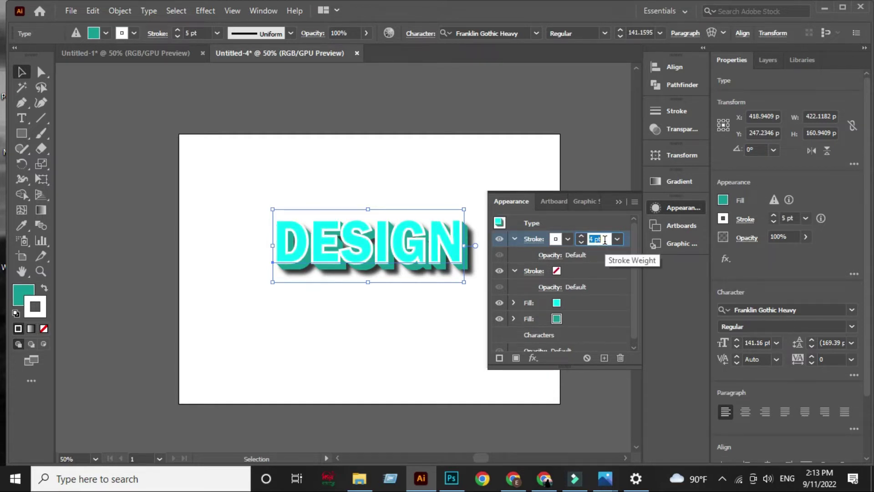
key(Down)
key(Up)
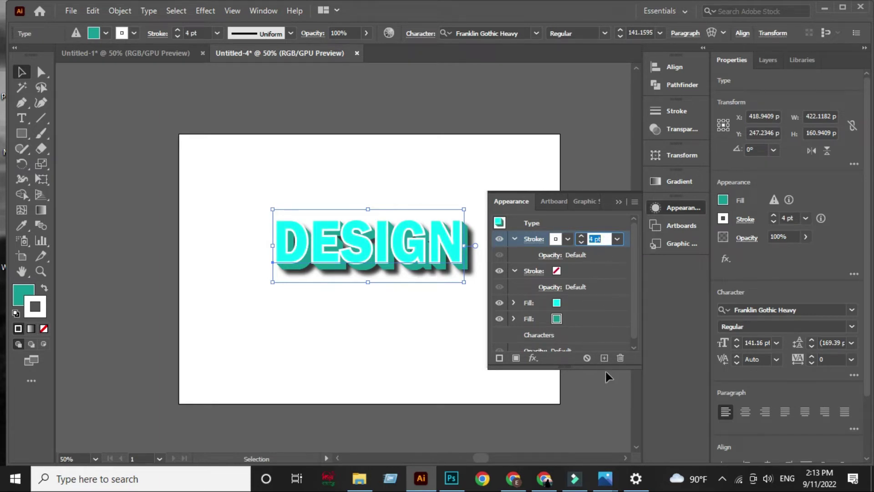
Duplicate the white stroke and make the copy dark grey
click(604, 358)
click(558, 272)
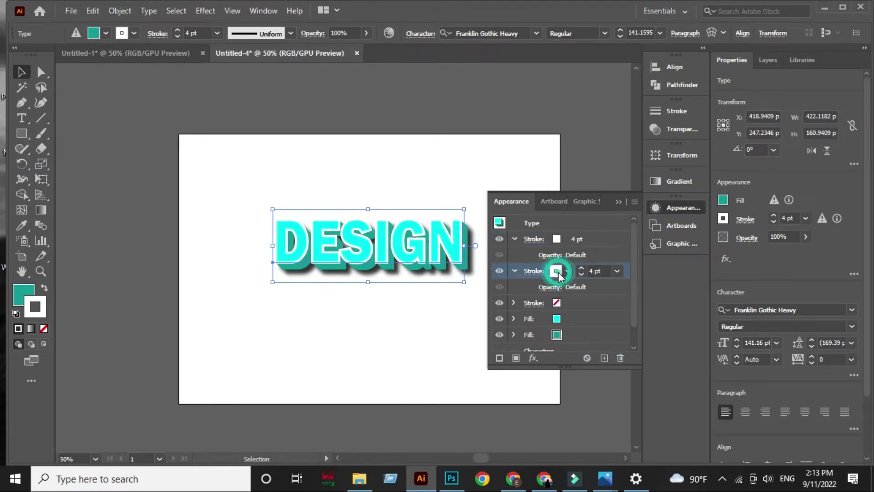
click(557, 272)
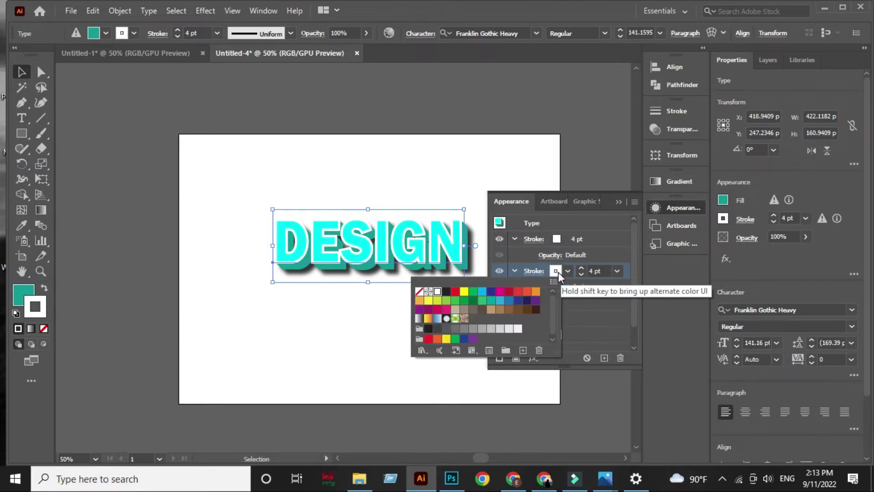
click(473, 328)
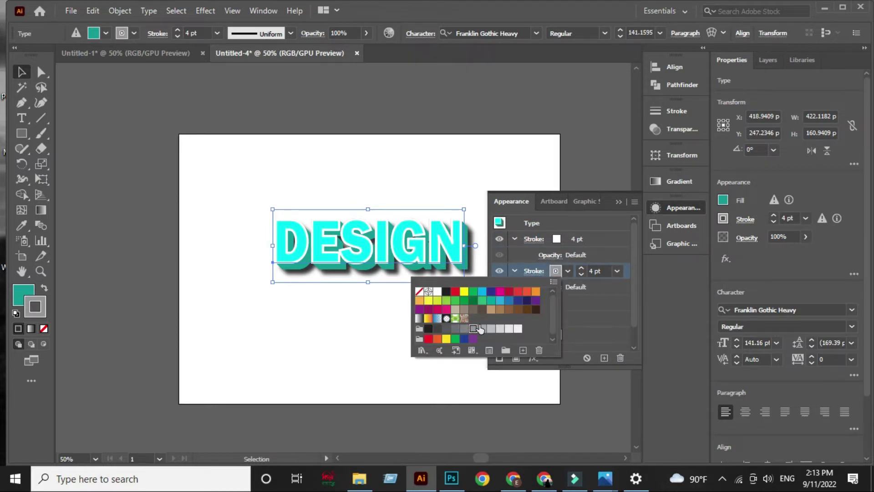
click(560, 291)
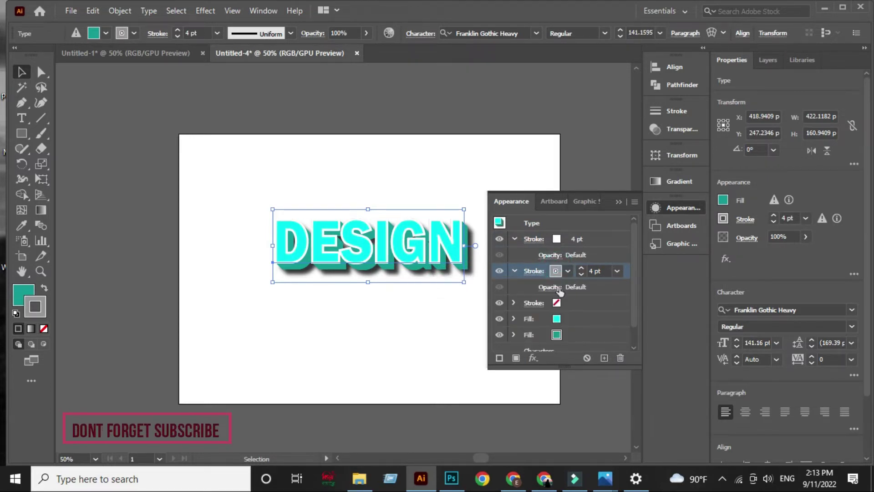
click(533, 358)
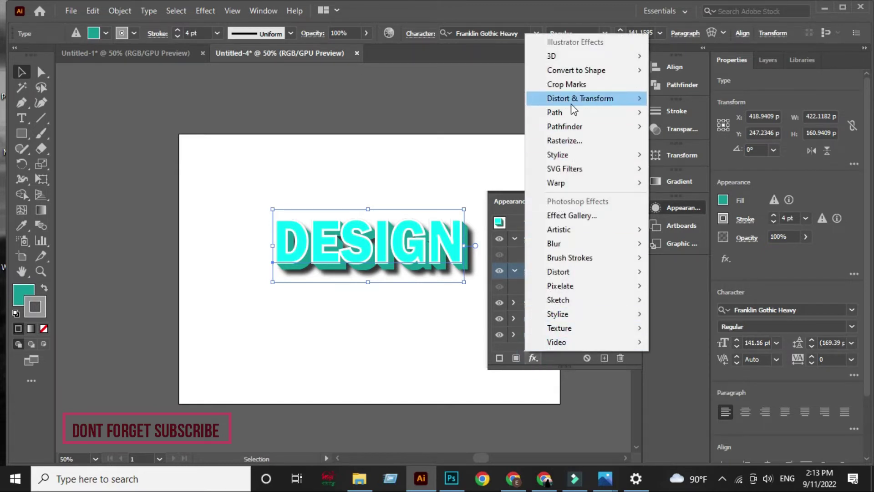
Give the grey stroke a Transform effect with 0.3 pt horizontal and vertical moves and 25 copies
click(684, 138)
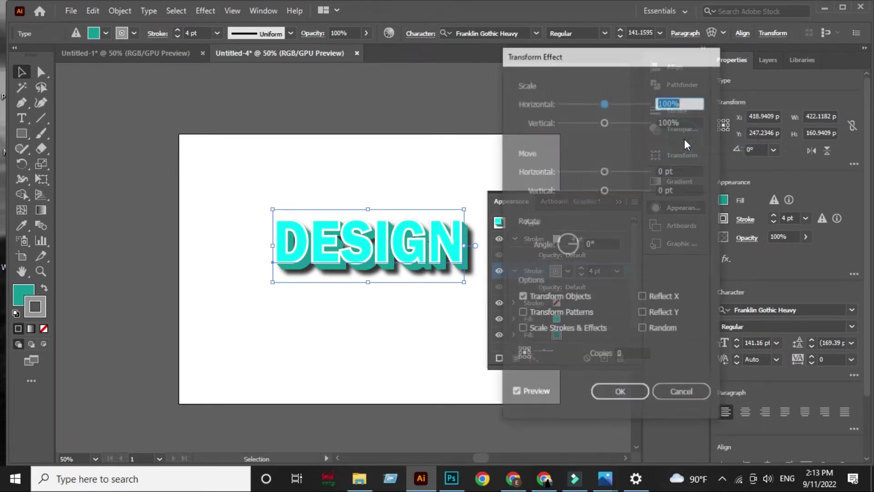
click(682, 171)
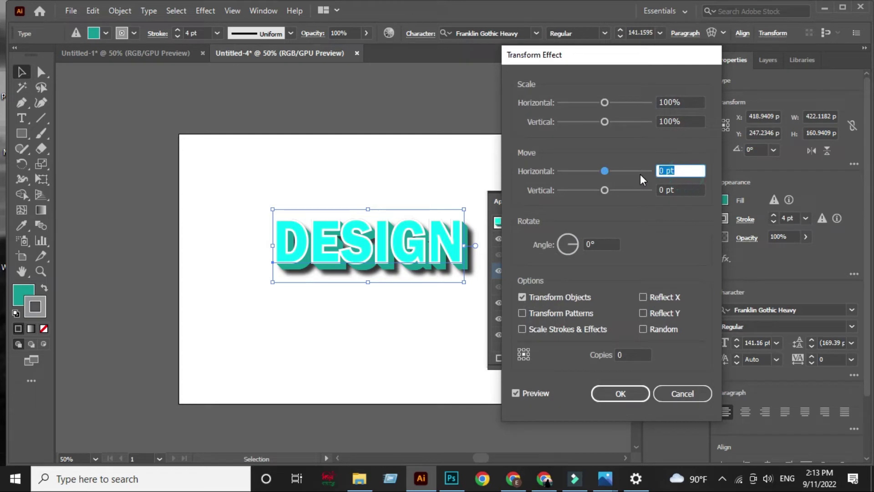
text(0.3)
click(683, 190)
text(0.3)
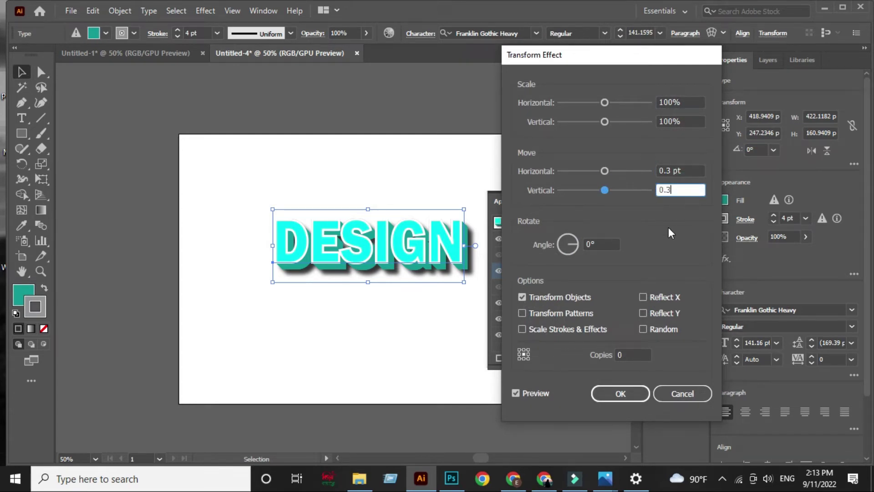
click(625, 354)
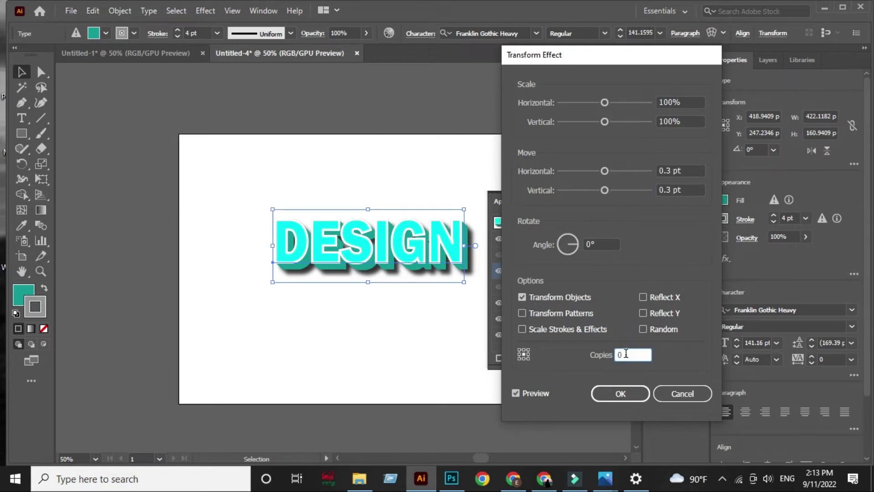
key(Up)
key(Up)
key(Up)
key(Up)
key(Up)
key(Up)
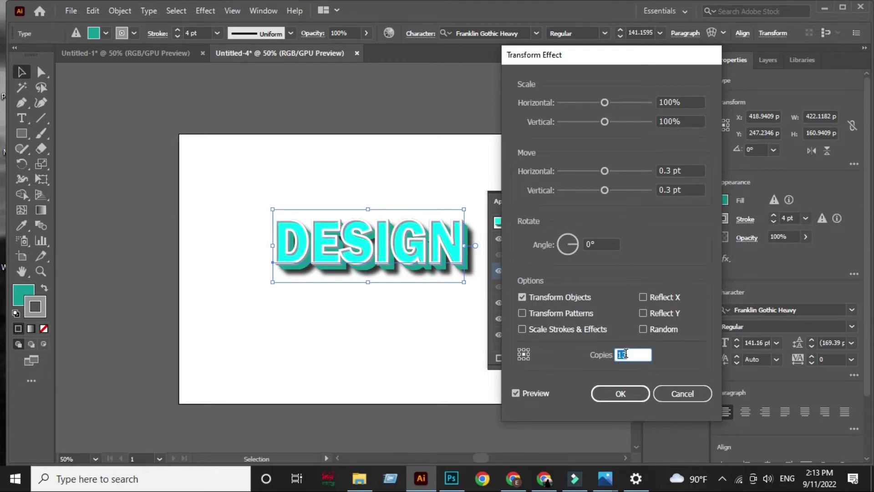
key(Up)
key(Up)
key(Up)
key(Up)
key(Up)
key(Up)
key(Up)
key(Up)
key(Up)
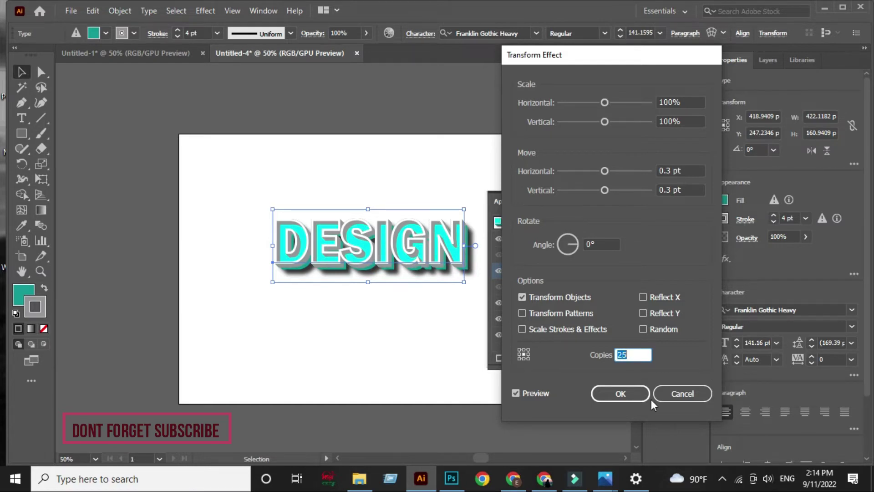
click(630, 392)
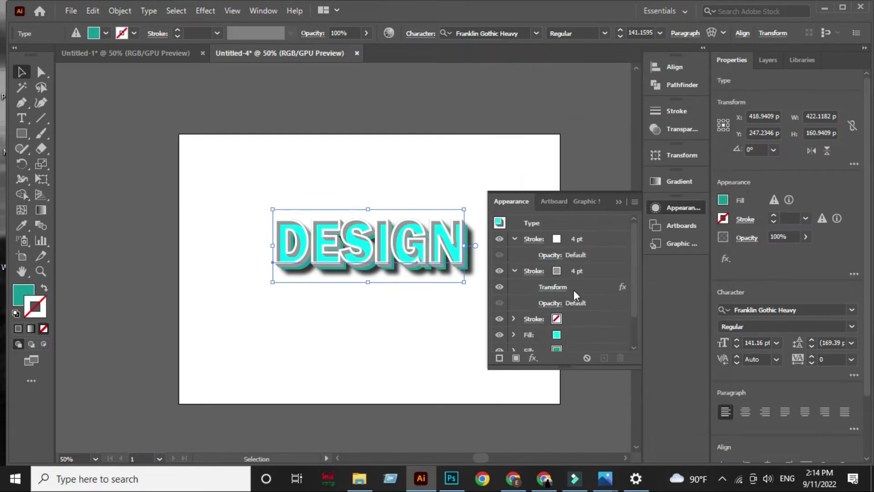
Select the grey stroke in Appearance and start a Drop Shadow on it
click(533, 359)
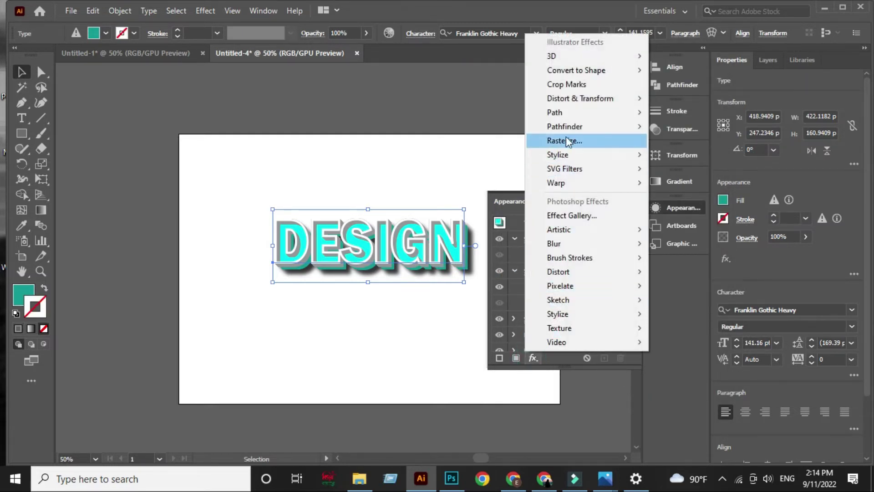
click(569, 158)
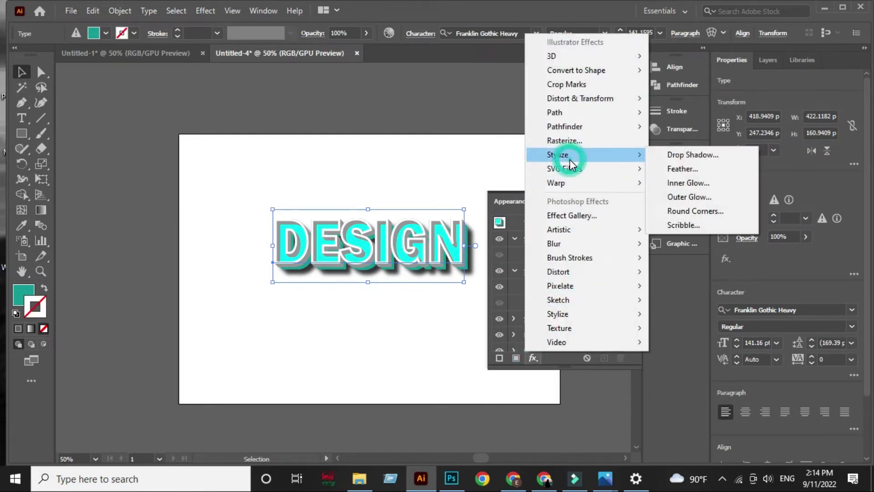
click(683, 155)
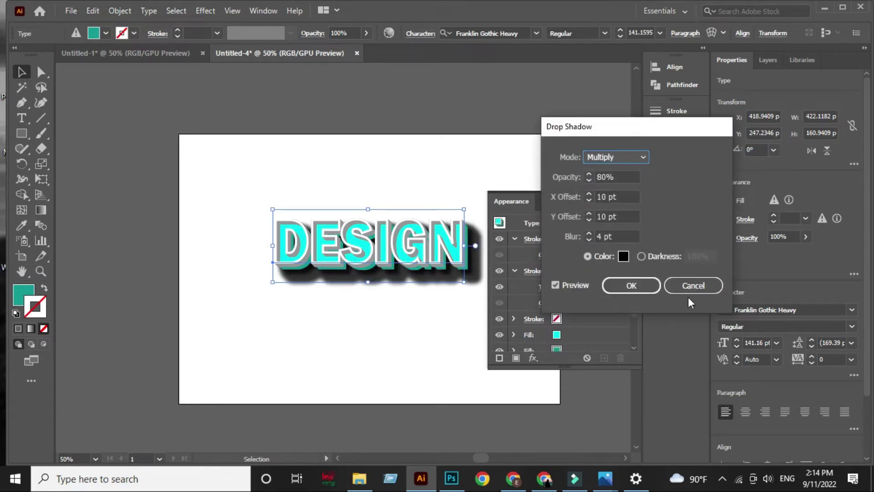
click(694, 287)
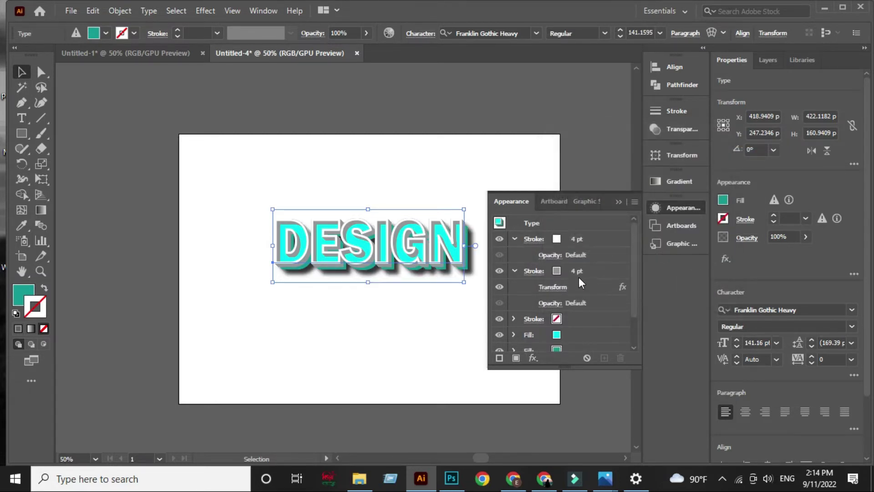
click(558, 239)
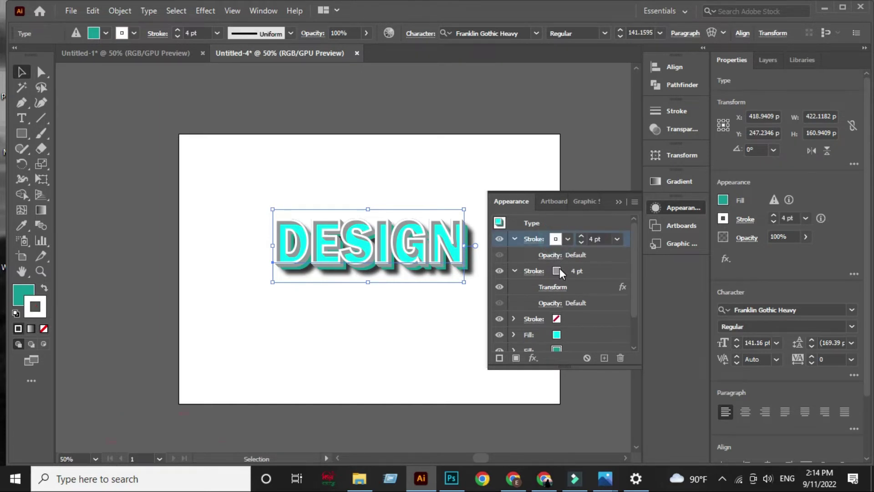
click(559, 268)
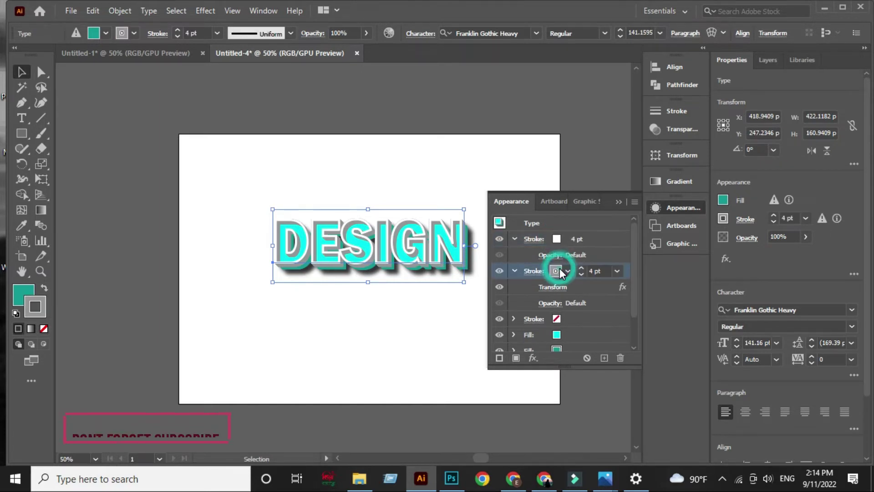
click(533, 358)
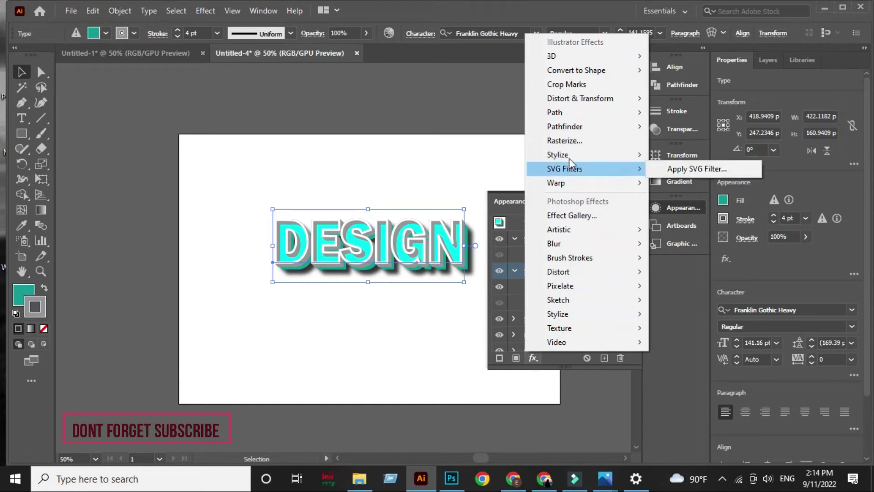
mouse_move(557, 154)
click(698, 156)
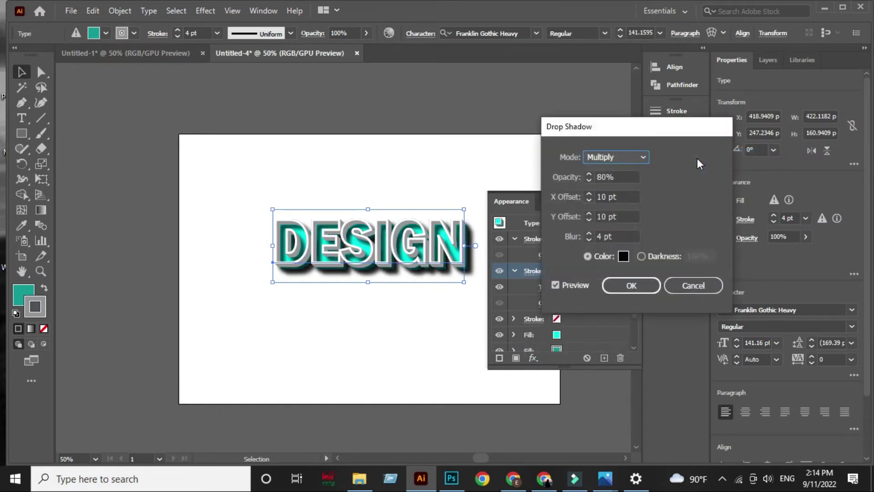
Set the grey stroke's shadow to 3 pt X and Y offsets and 30% opacity
click(629, 197)
key(Down)
key(Down)
key(Down)
key(Down)
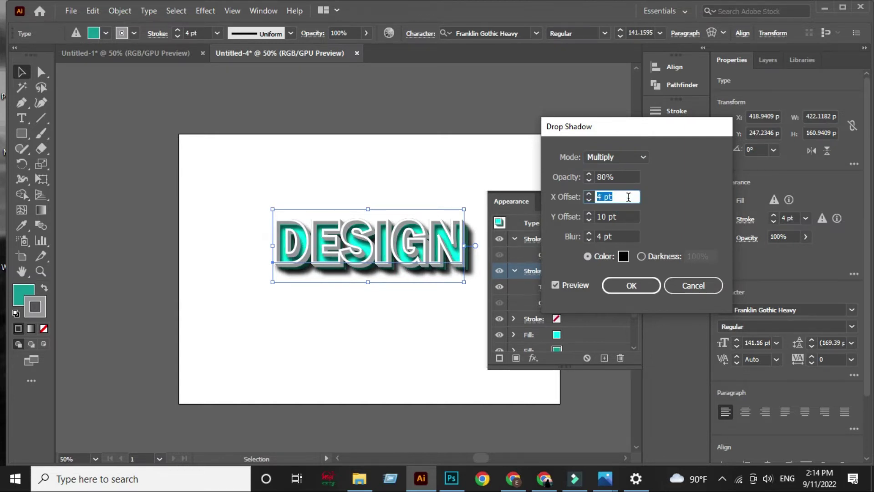
key(Down)
key(Down)
key(Down)
key(Up)
key(Up)
key(Up)
key(Up)
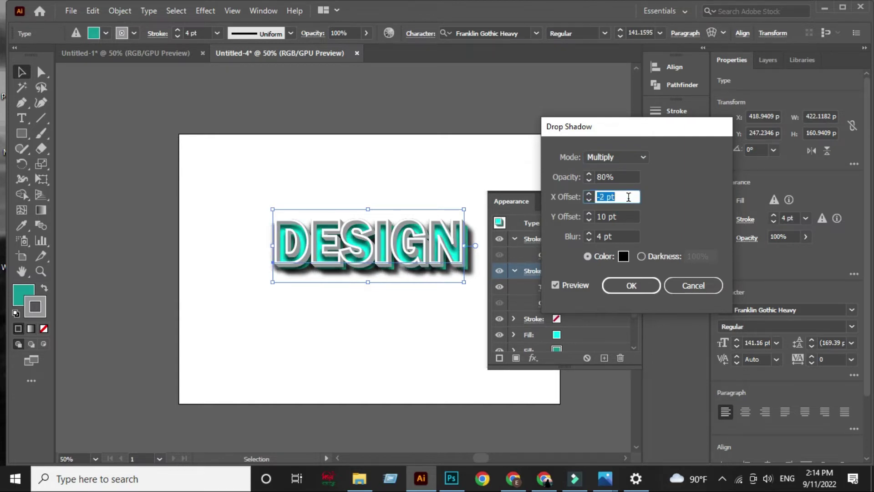
key(Up)
key(Up)
key(Up)
key(Up)
key(Up)
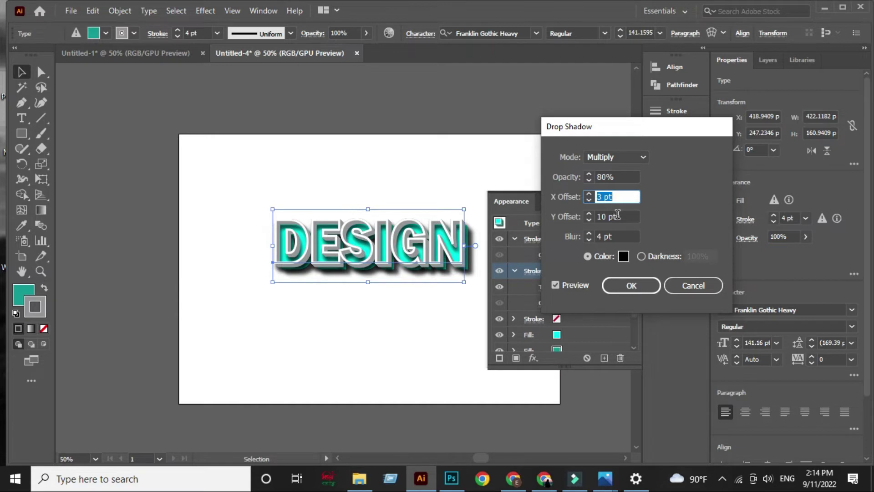
key(Tab)
key(Down)
key(Down)
key(Down)
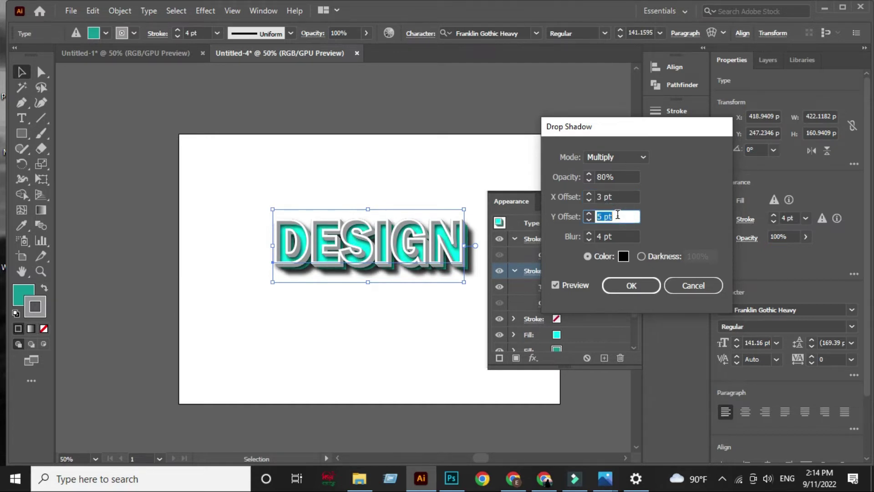
key(Down)
key(Down)
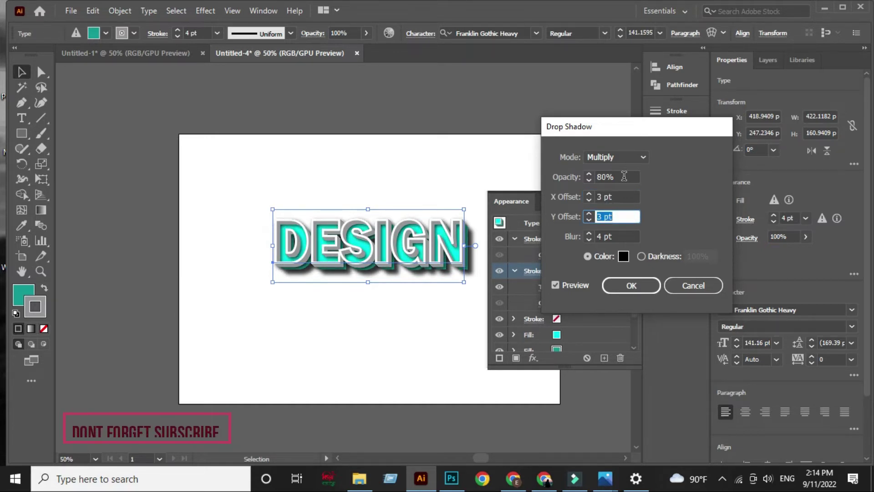
click(624, 176)
key(shift+Down)
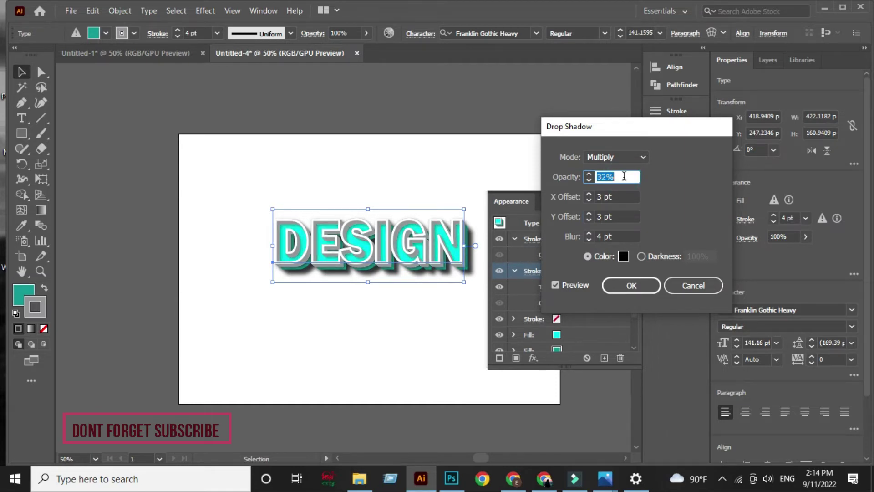
key(Down)
key(Down)
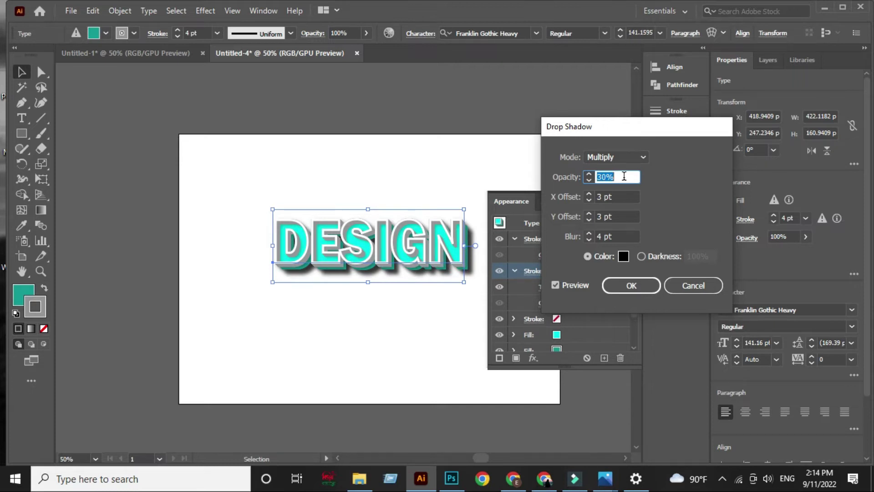
Apply the shadow, then nudge DESIGN slightly down and left and deselect it
click(637, 282)
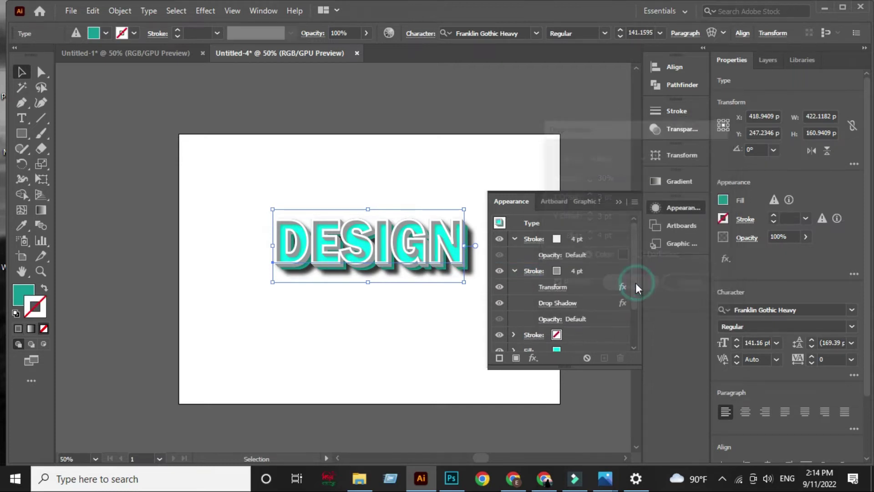
click(440, 309)
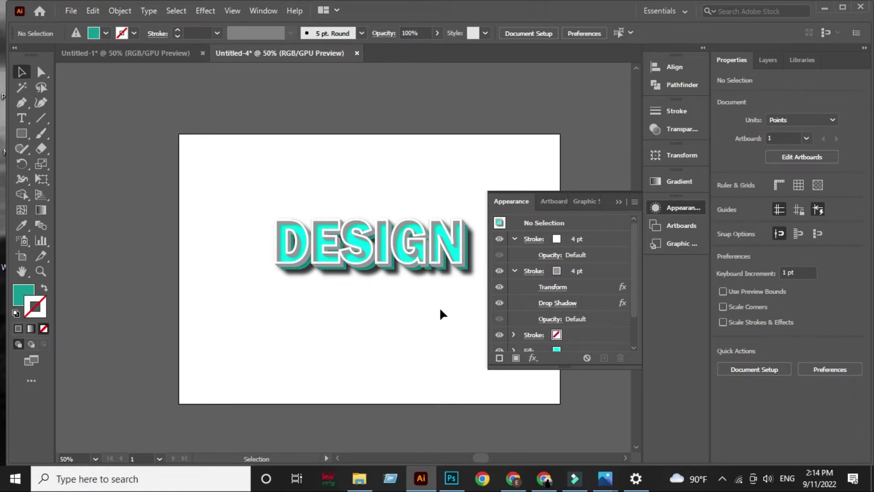
click(618, 202)
drag(422, 232, 410, 244)
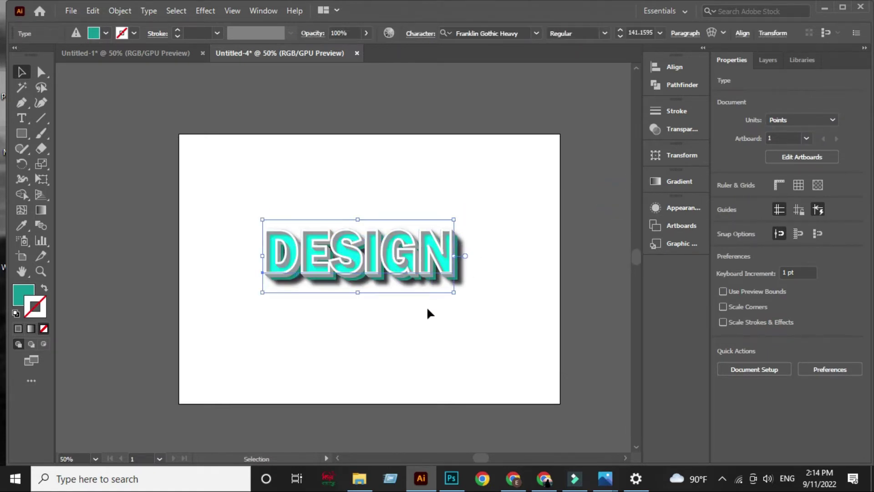
click(428, 311)
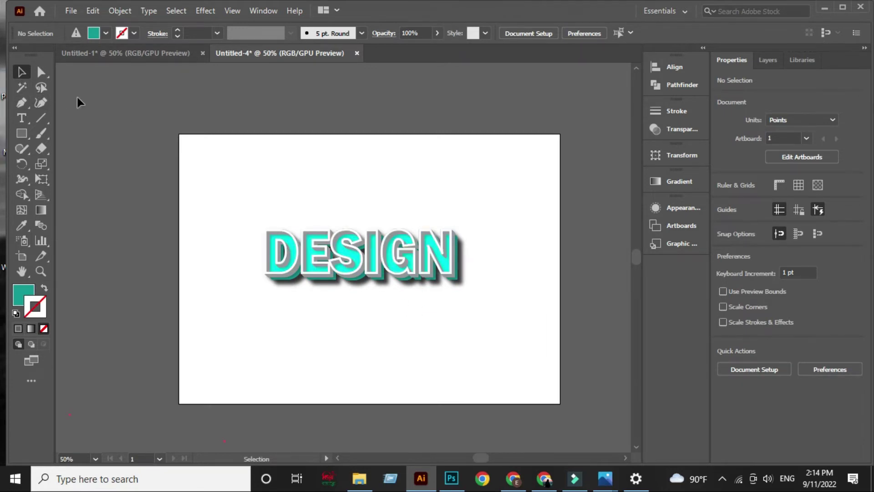
Draw an artboard-sized teal rectangle and send it behind the DESIGN text
click(21, 132)
mouse_move(179, 134)
mouse_down()
mouse_move(263, 246)
mouse_move(446, 359)
mouse_move(492, 367)
mouse_move(560, 403)
mouse_up()
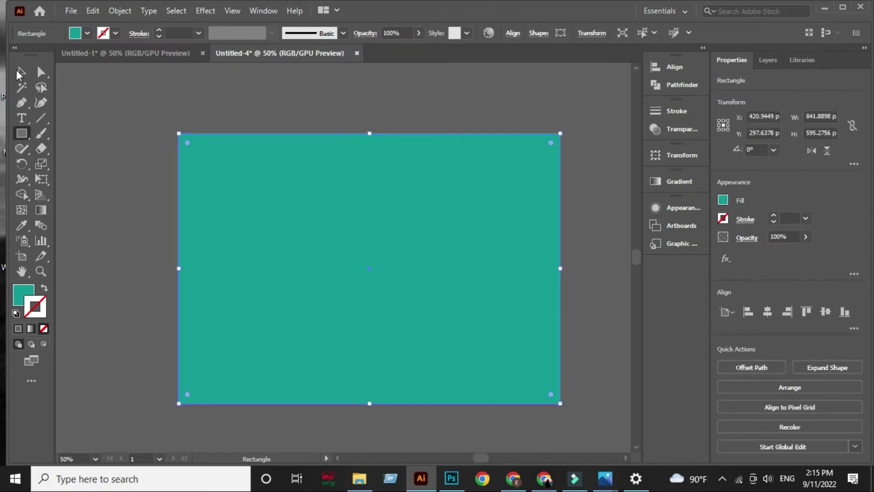
click(18, 73)
right_click(316, 250)
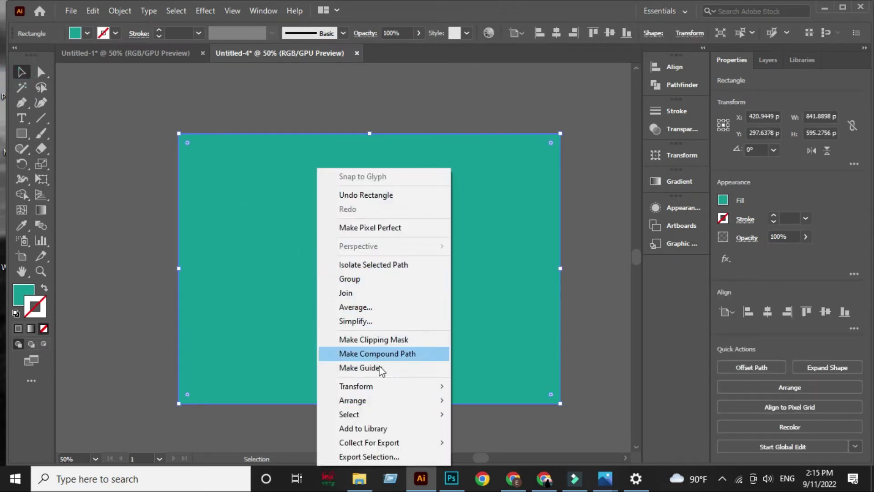
mouse_move(352, 400)
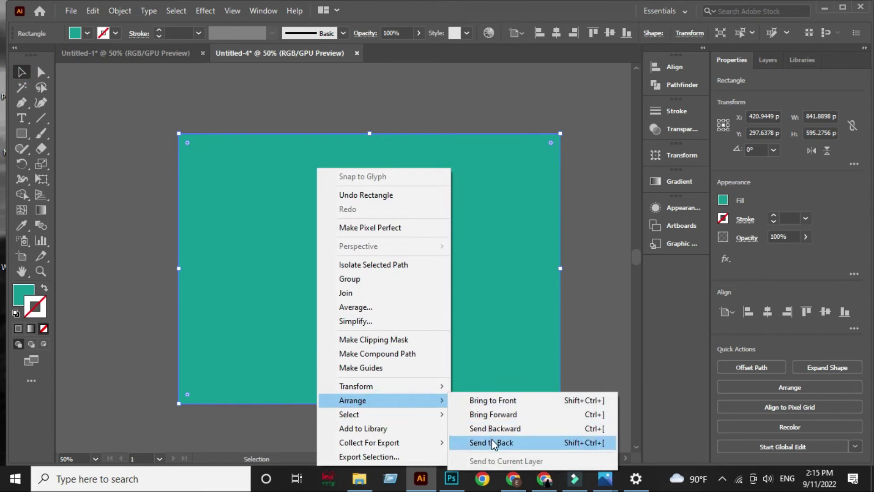
click(492, 442)
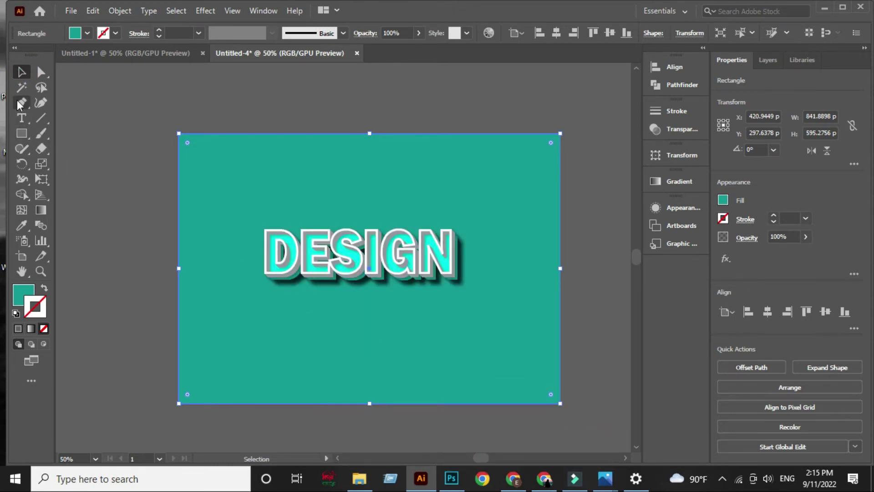
click(103, 144)
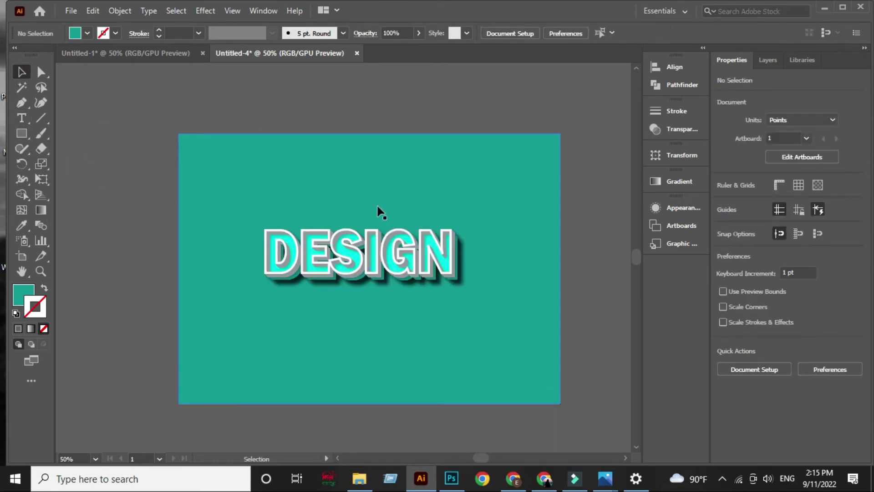
Apply a default gradient to the rectangle, delete the extra stop, and make the left stop CMYK Red
click(449, 201)
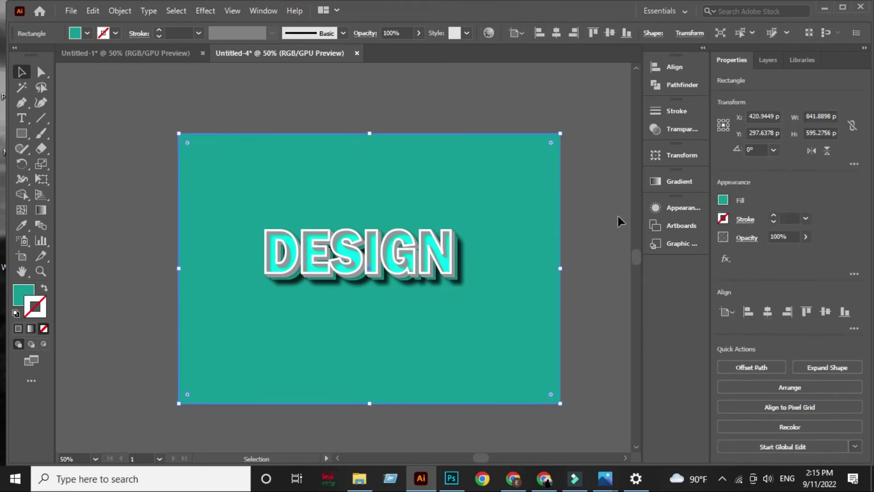
click(663, 180)
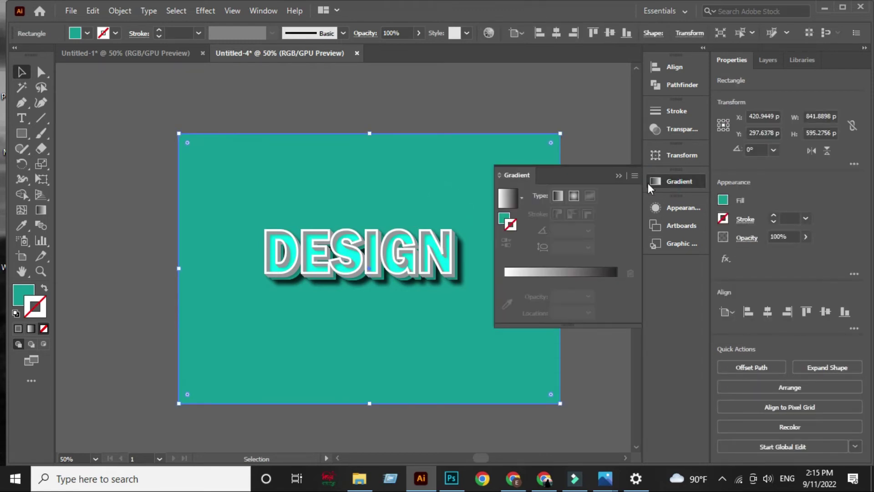
click(514, 282)
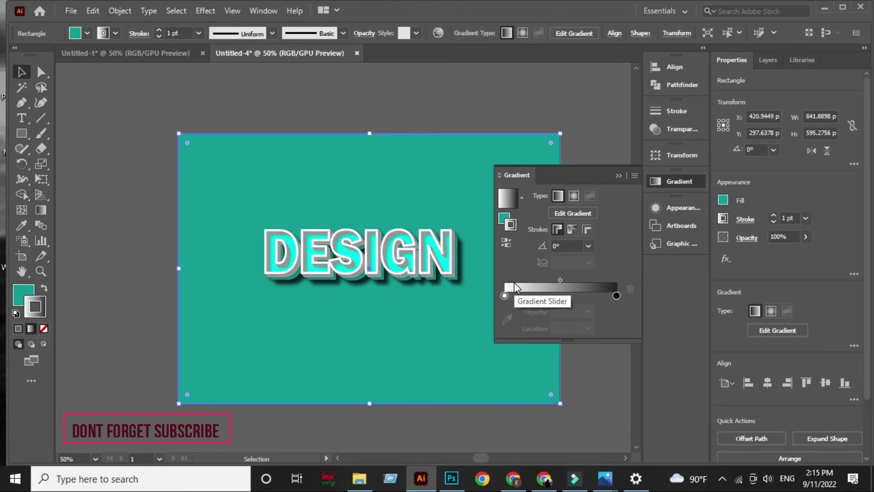
click(507, 199)
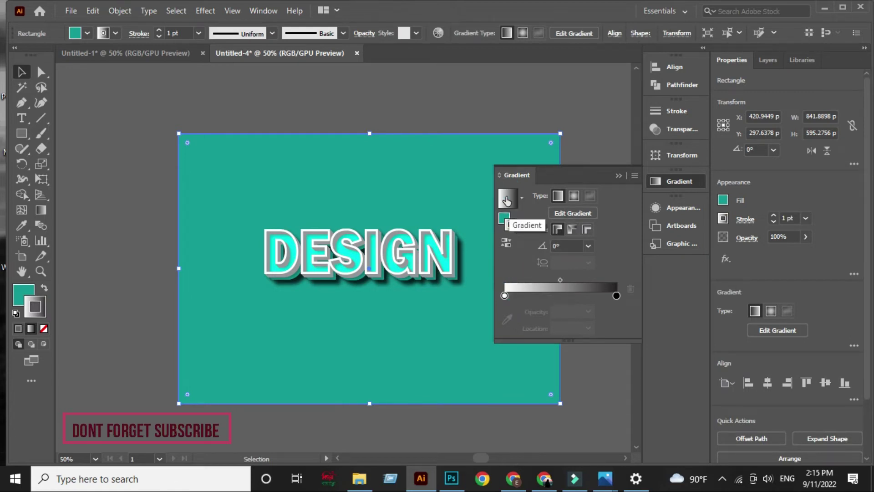
drag(505, 295, 508, 295)
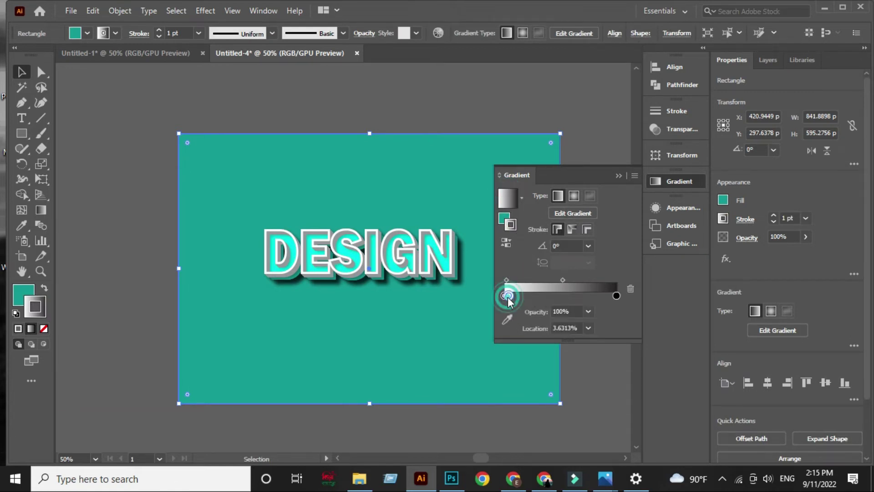
click(630, 289)
click(504, 296)
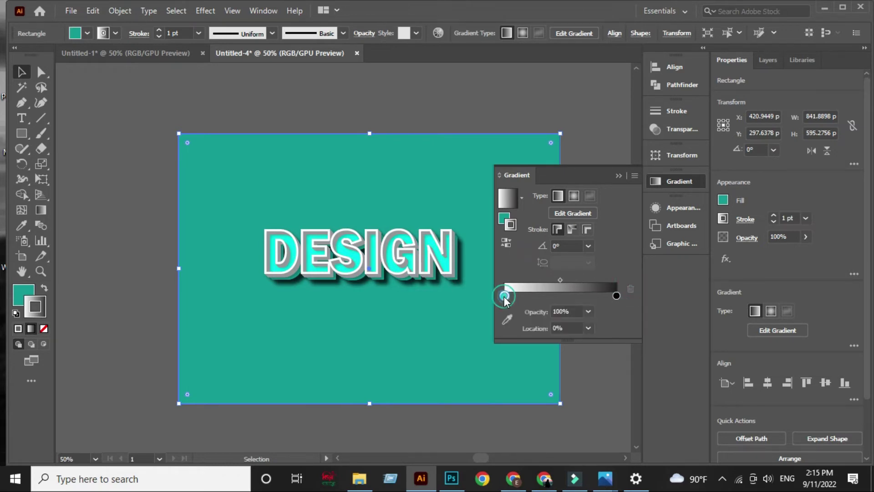
double_click(504, 296)
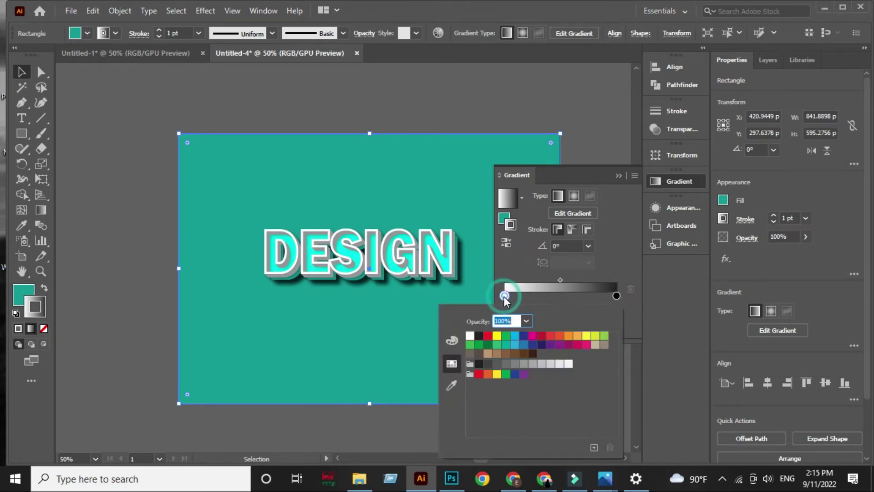
click(488, 336)
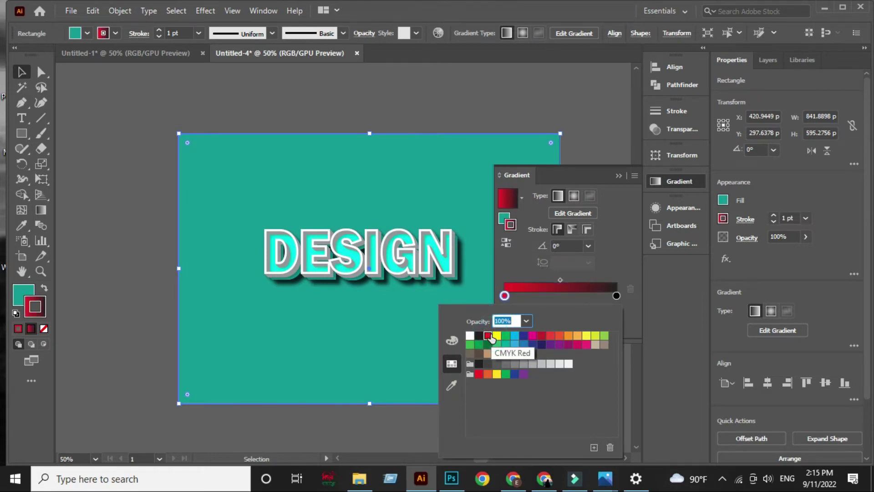
click(513, 204)
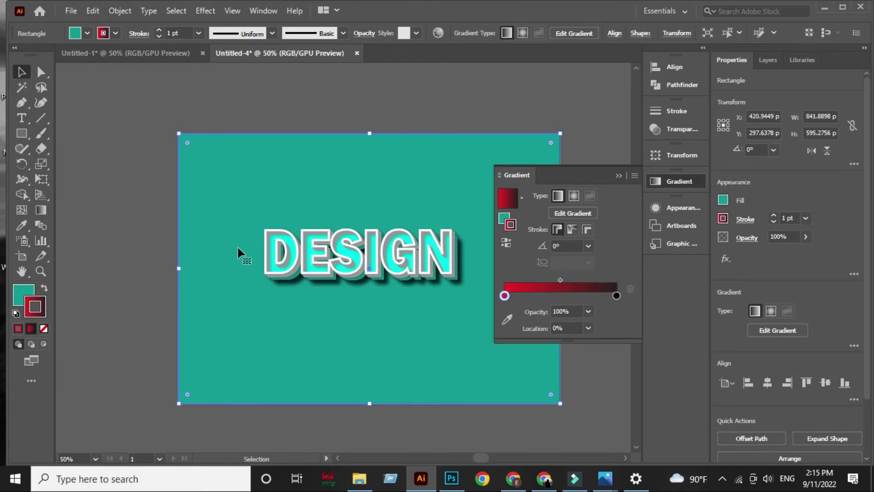
Set the rectangle's stroke to None and close the Gradient and Color panels
click(105, 33)
click(9, 53)
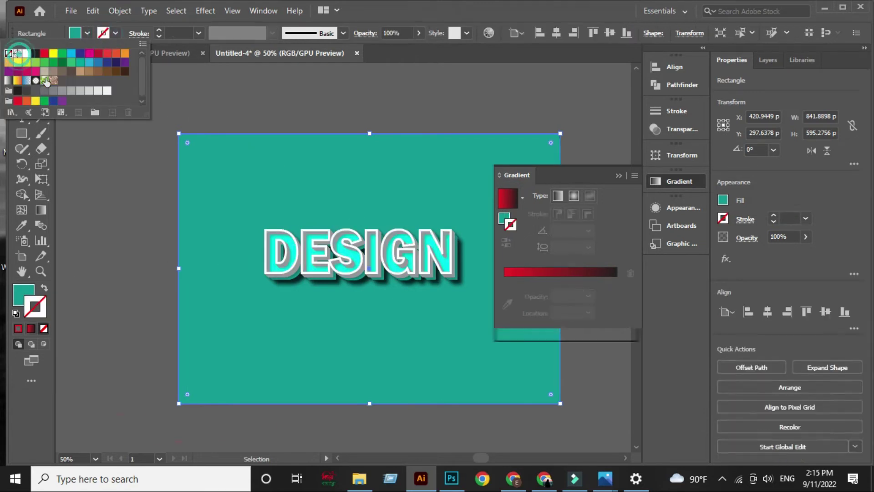
click(590, 137)
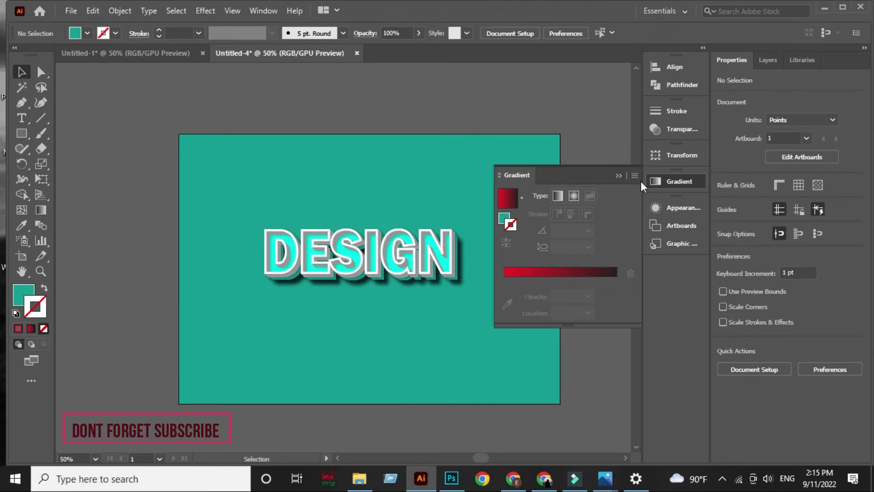
click(619, 175)
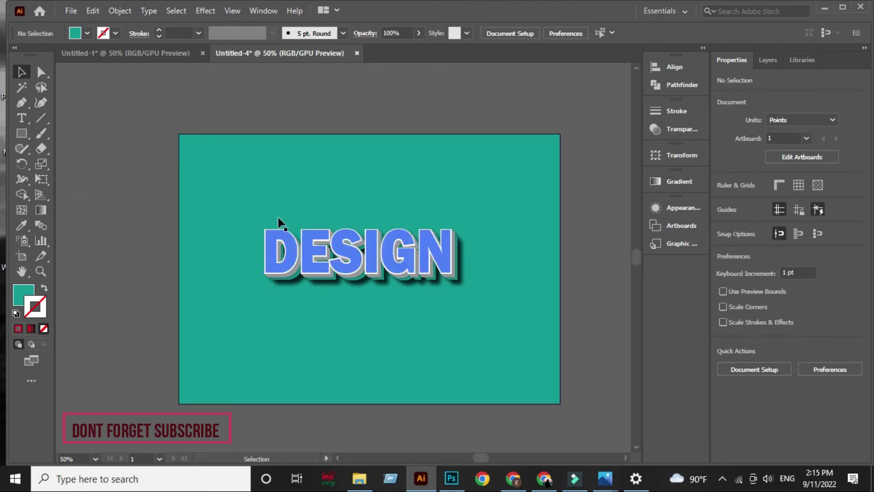
click(250, 189)
click(23, 292)
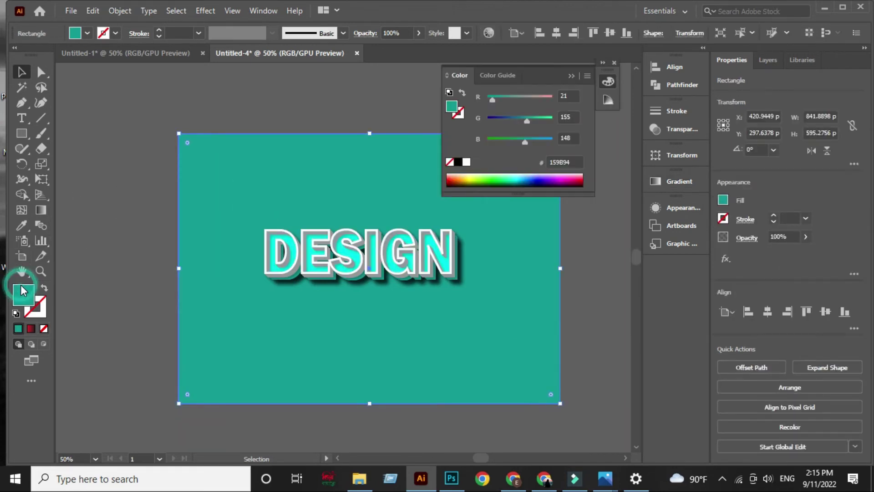
click(571, 77)
click(615, 62)
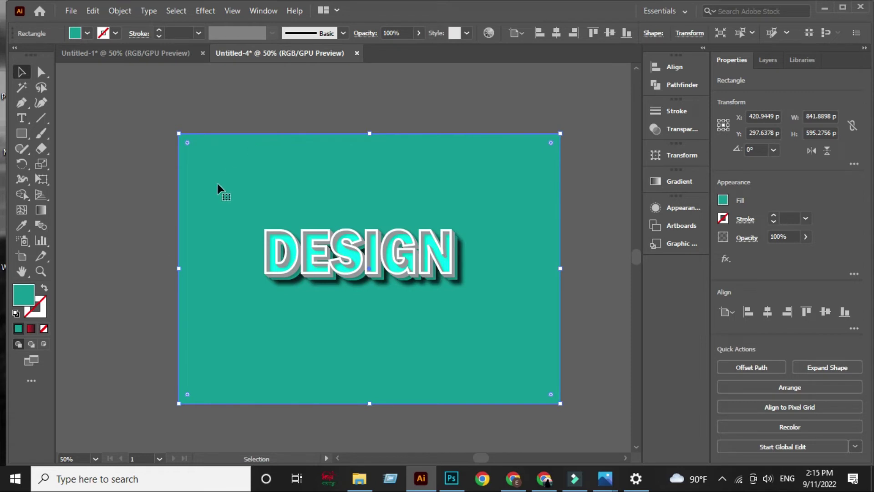
Fill the rectangle with the gradient, move red toward the middle, and add a black left stop
click(31, 328)
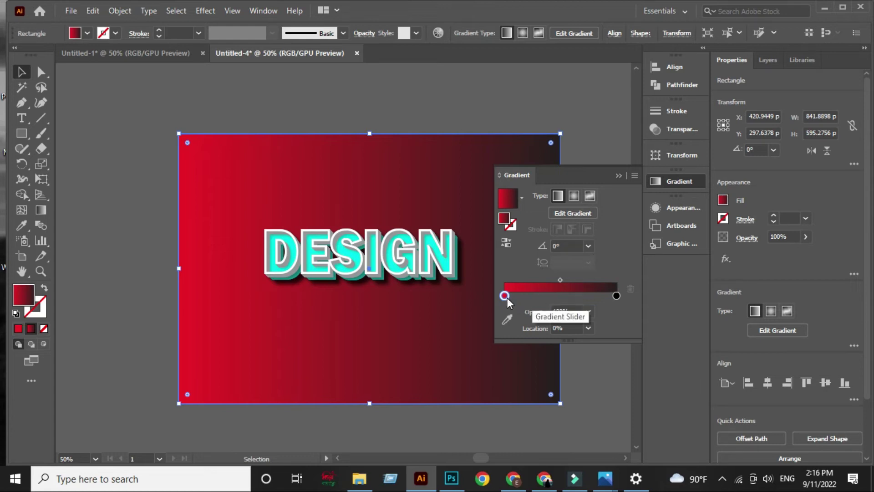
drag(505, 297, 556, 296)
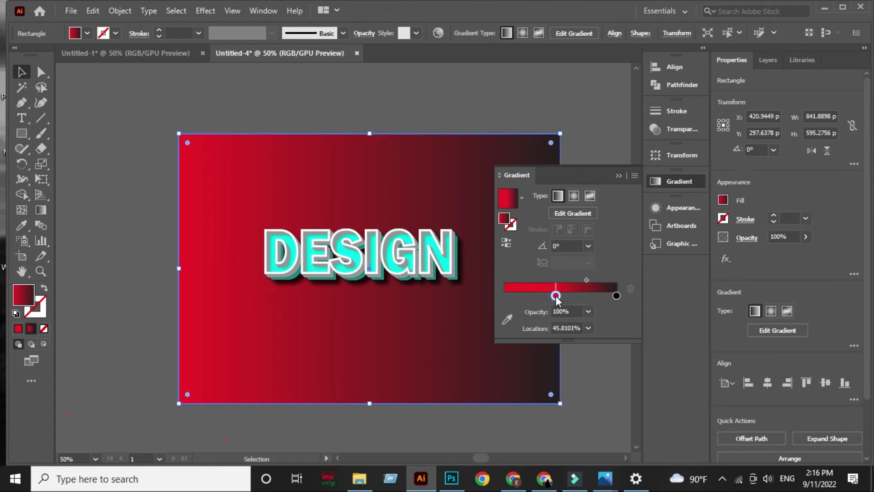
click(509, 295)
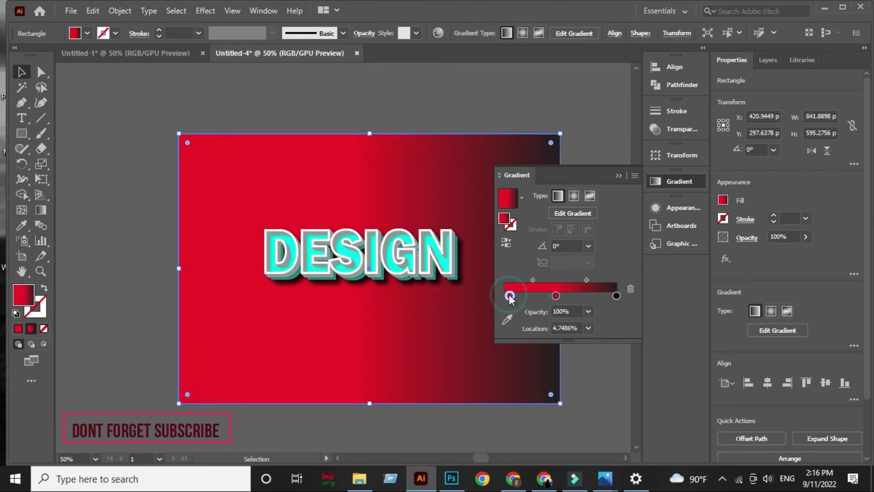
double_click(510, 295)
click(479, 335)
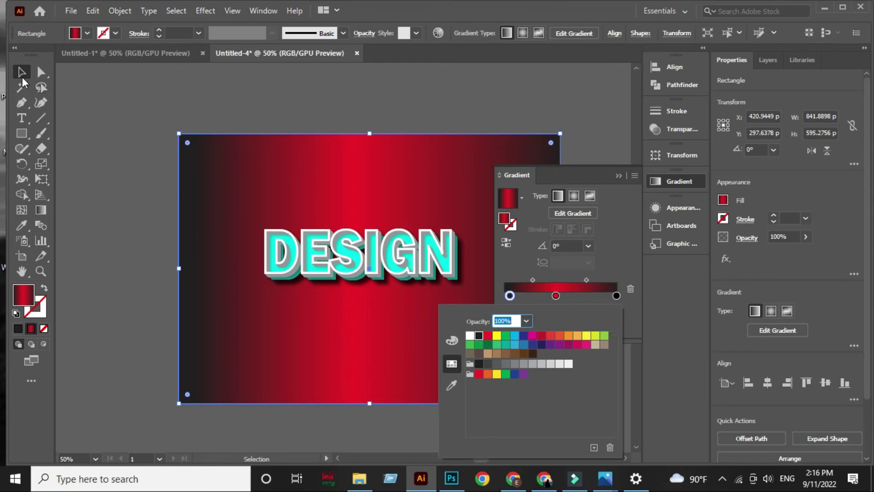
click(555, 298)
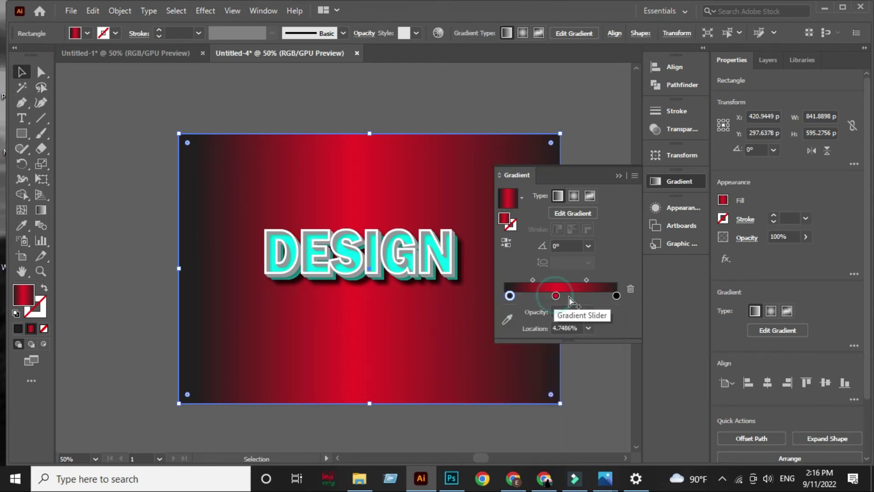
Center the red stop and adjust both midpoints for a dark-edged red glow
drag(556, 299, 570, 299)
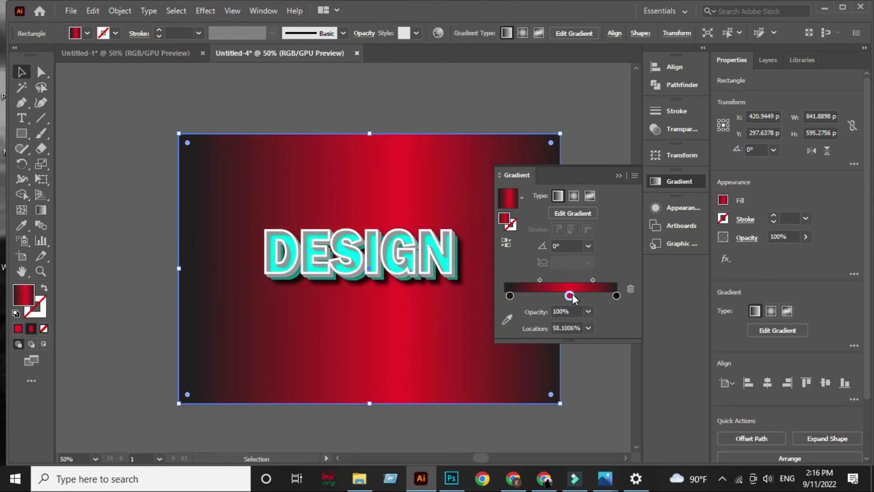
key(Left)
key(Left)
key(Left)
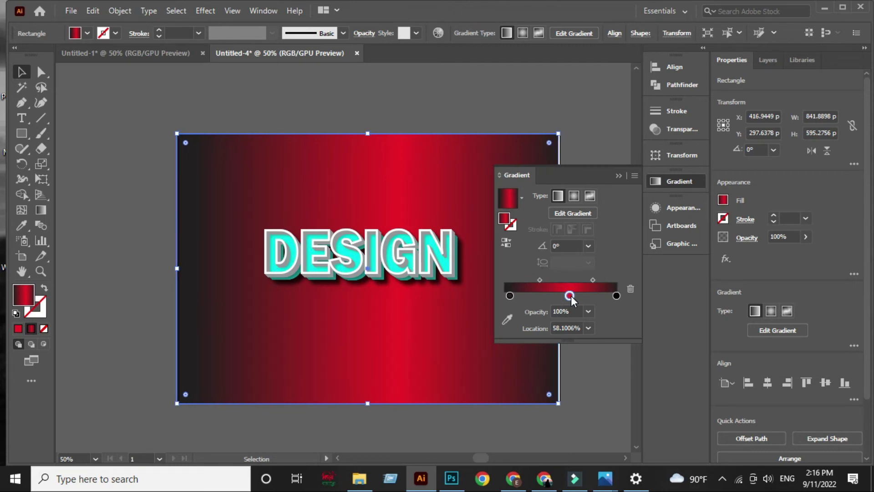
key(Right)
key(Right)
key(Right)
drag(569, 296, 530, 280)
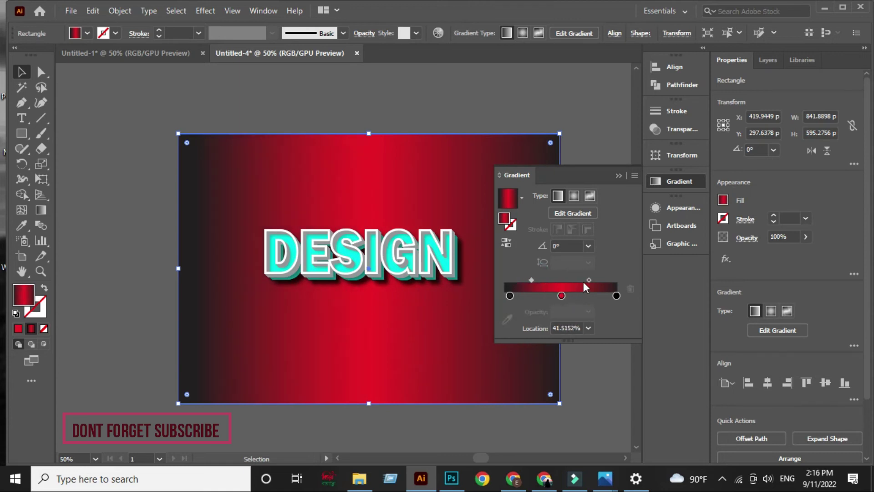
drag(589, 279, 593, 279)
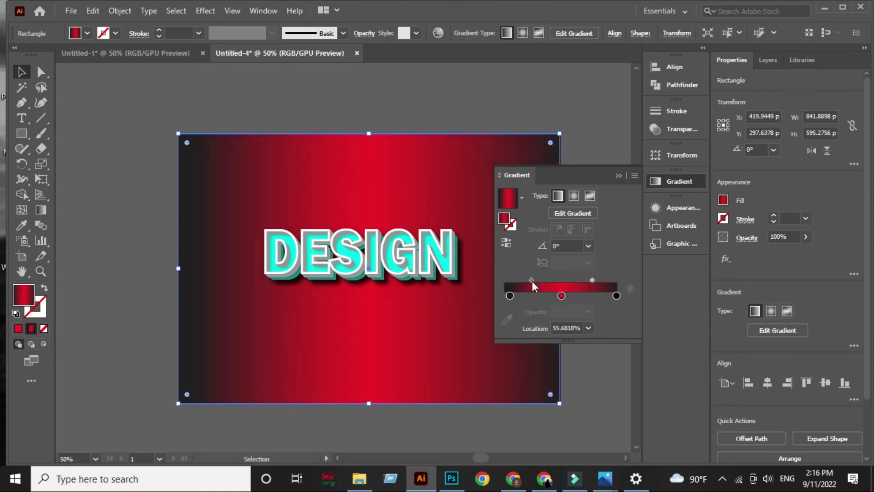
drag(532, 280, 529, 280)
click(618, 176)
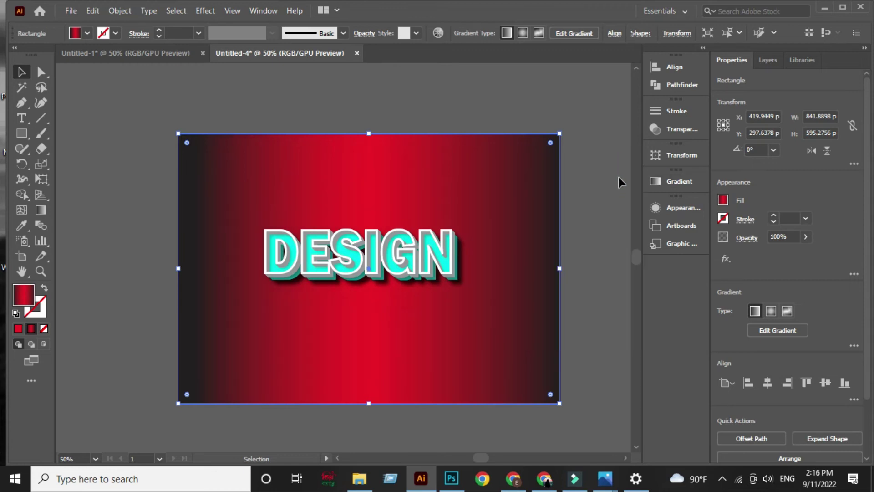
Apply an Effect > Warp > Arc to DESIGN with 15% horizontal bend
click(618, 175)
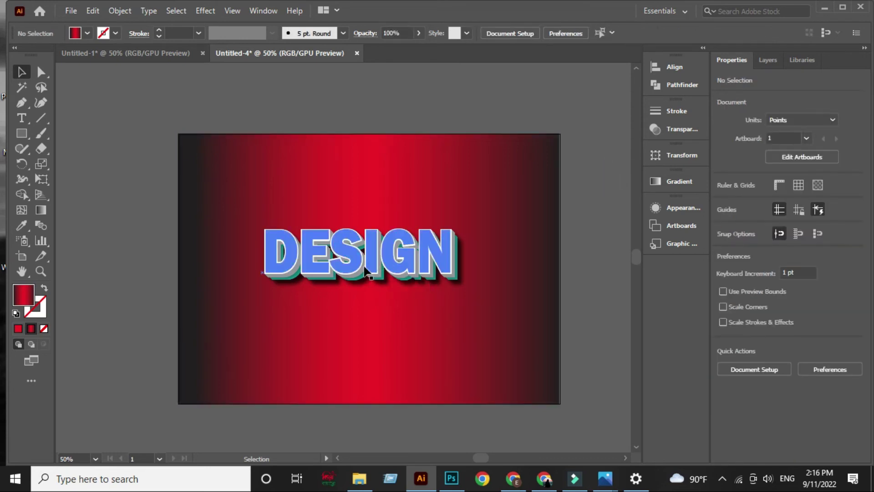
drag(367, 272, 371, 280)
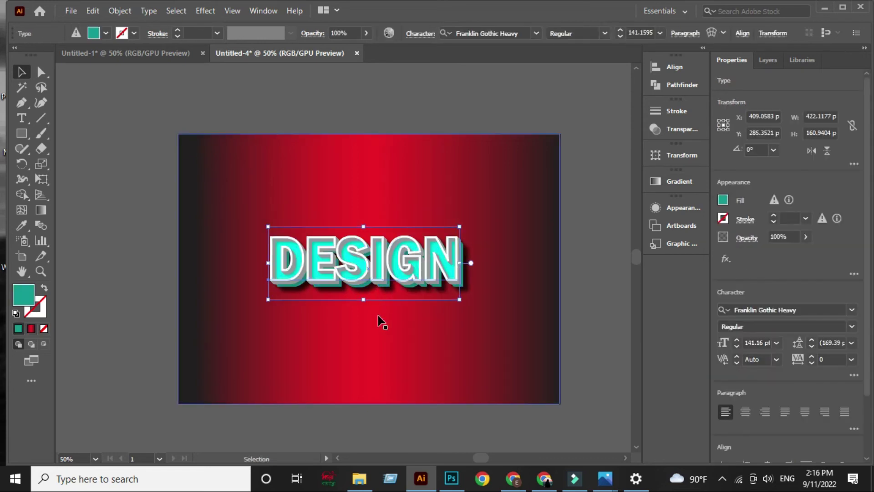
click(203, 14)
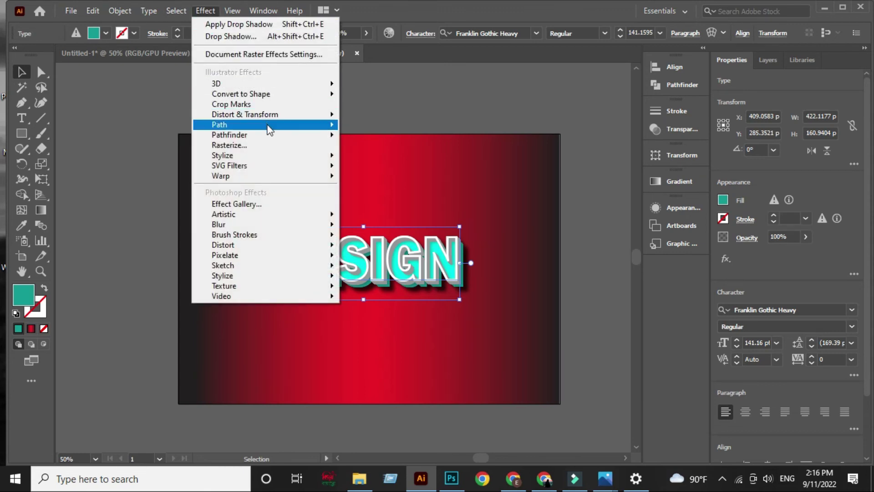
mouse_move(229, 165)
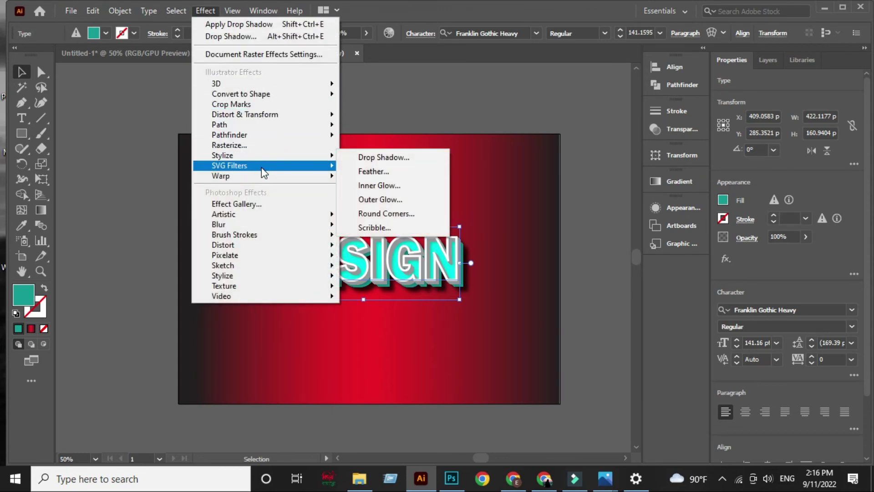
click(376, 175)
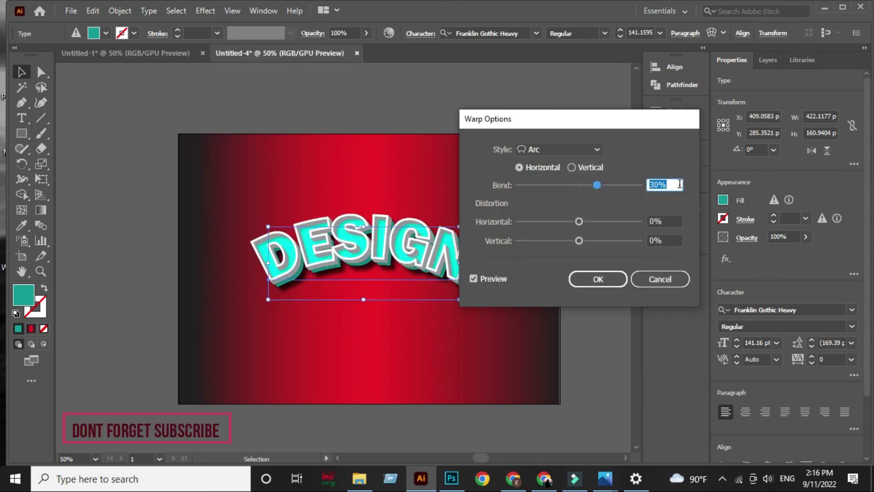
key(Up)
key(Up)
key(Up)
key(shift+Down)
key(shift+Down)
key(Down)
key(Down)
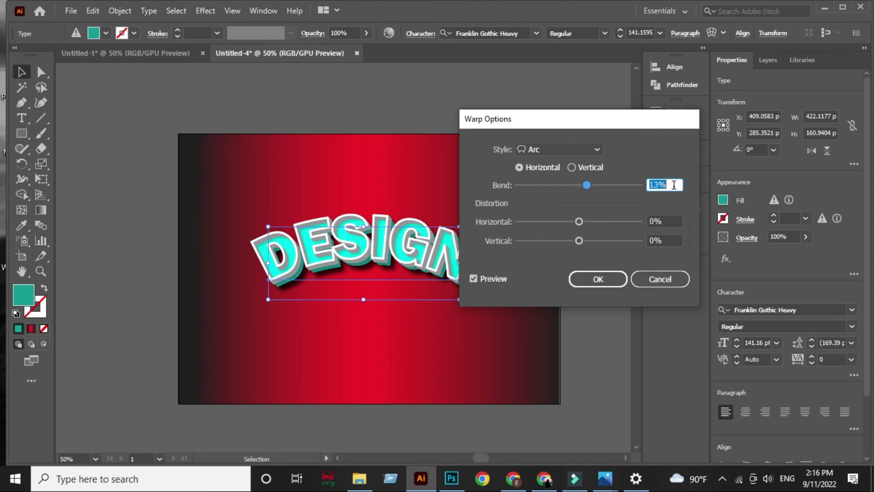
click(606, 275)
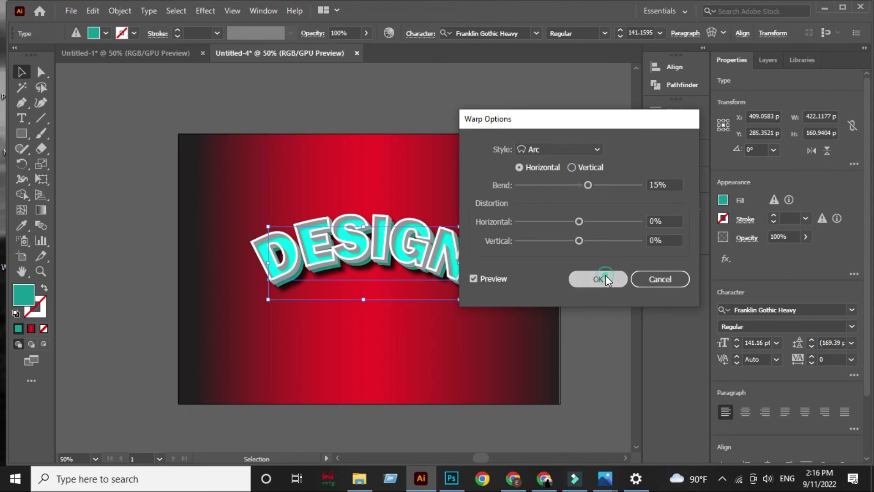
click(594, 258)
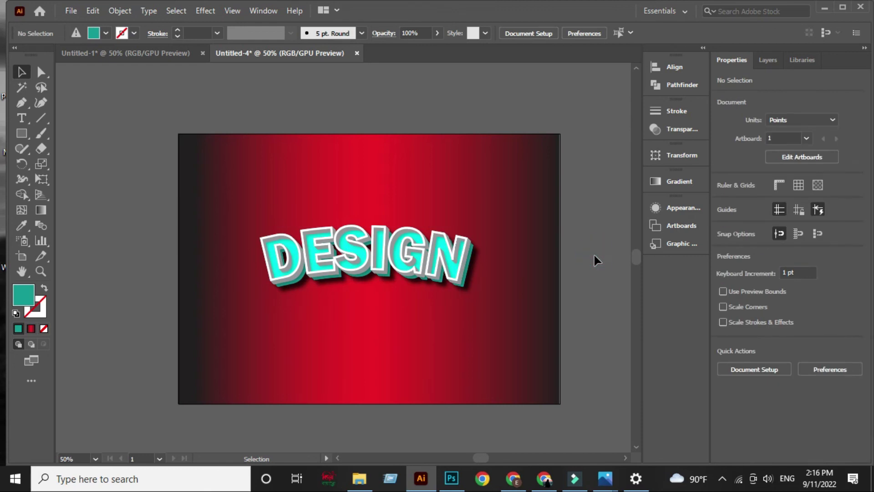
Move DESIGN slightly down and right, deselect, and minimize Illustrator to the desktop
drag(421, 258, 426, 268)
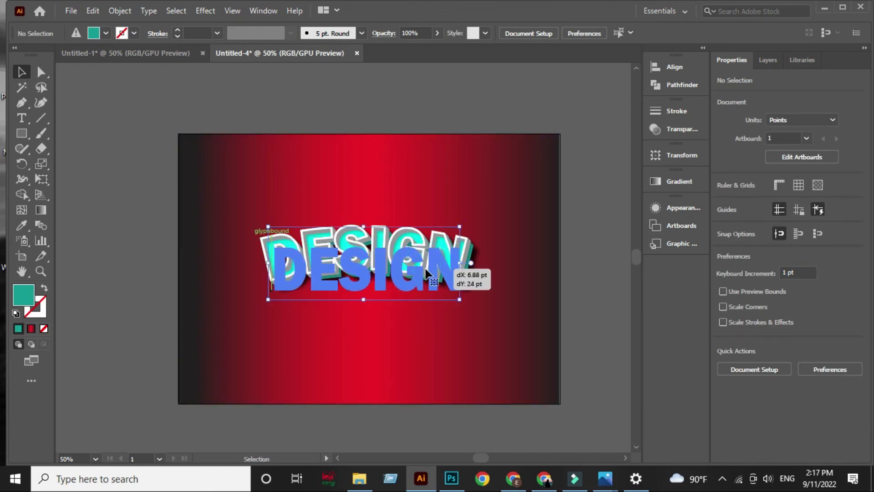
click(582, 238)
click(539, 254)
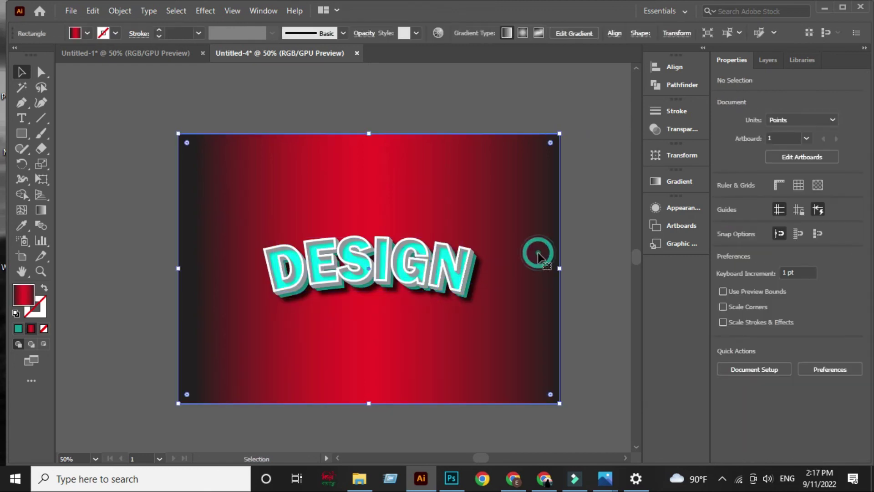
click(604, 224)
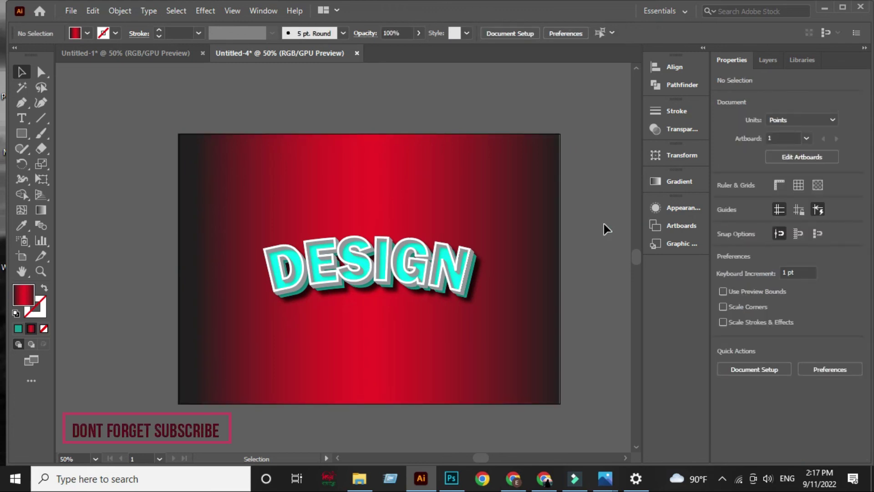
click(524, 245)
click(619, 277)
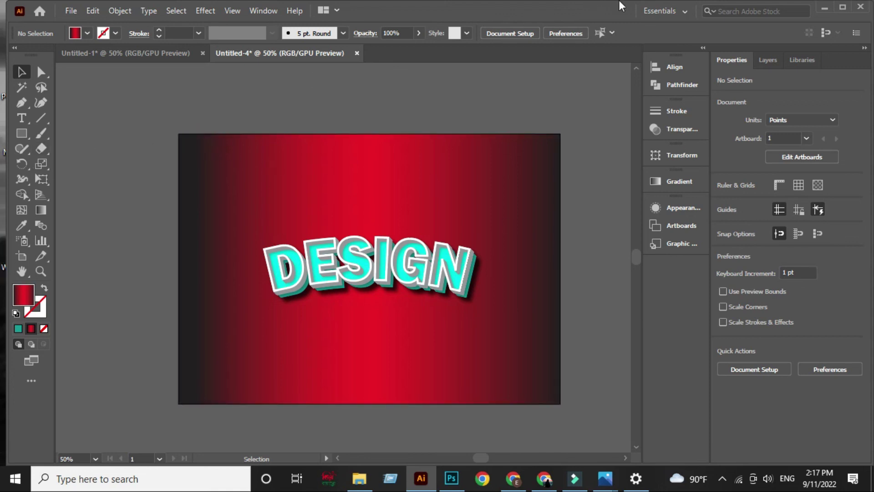
click(818, 7)
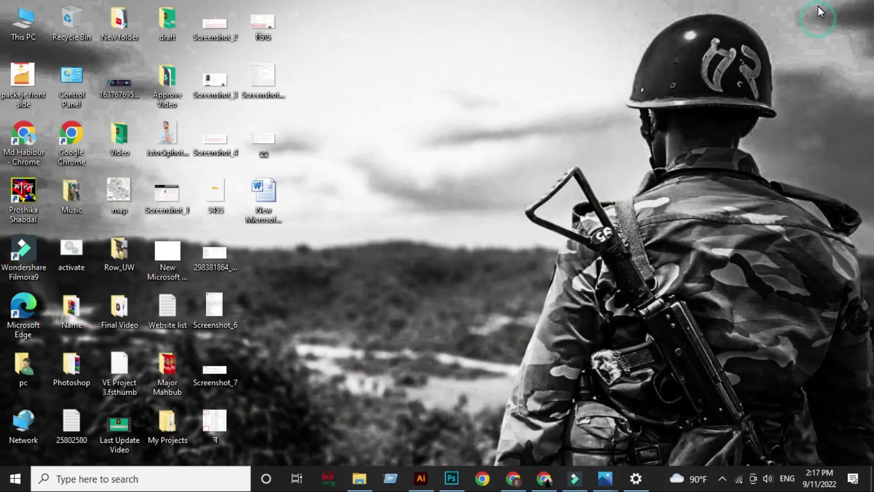